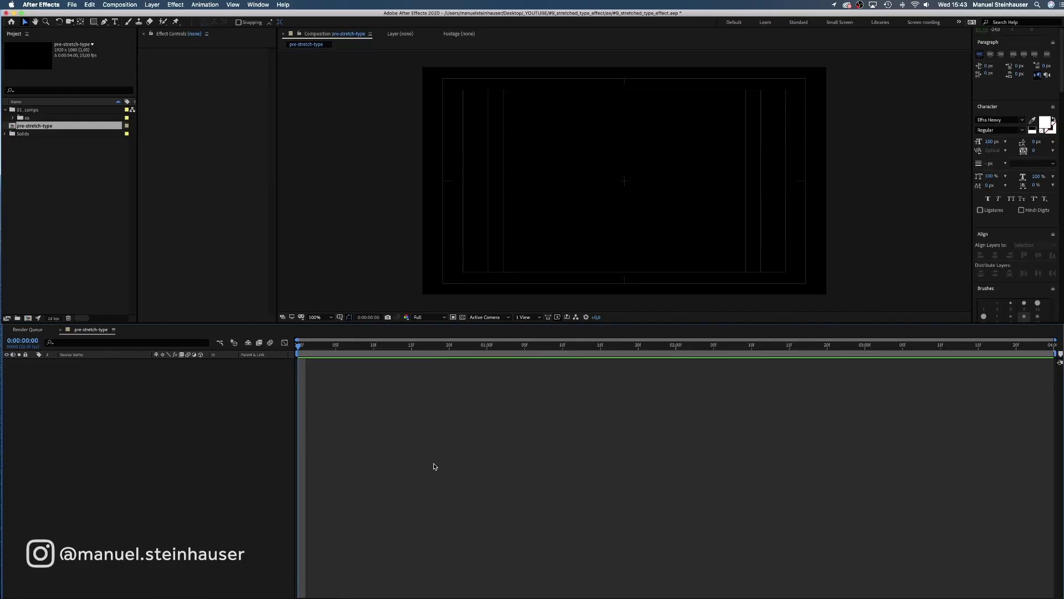
- Add a text layer reading 'STRETCH STRETCH' near the centre of the composition
key("super+t")
left_click(532, 186)
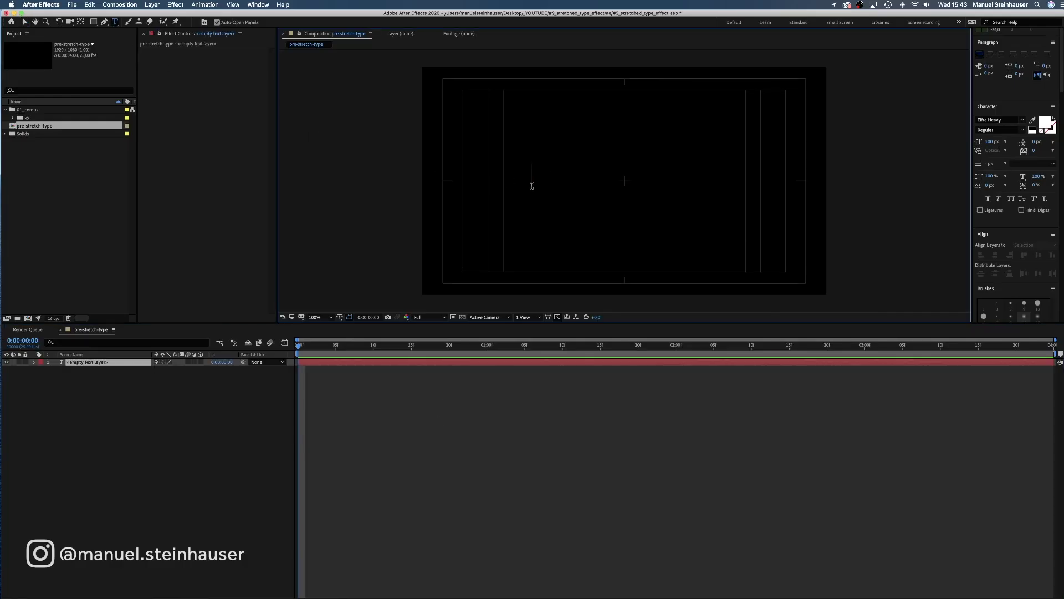
type("STRETCH")
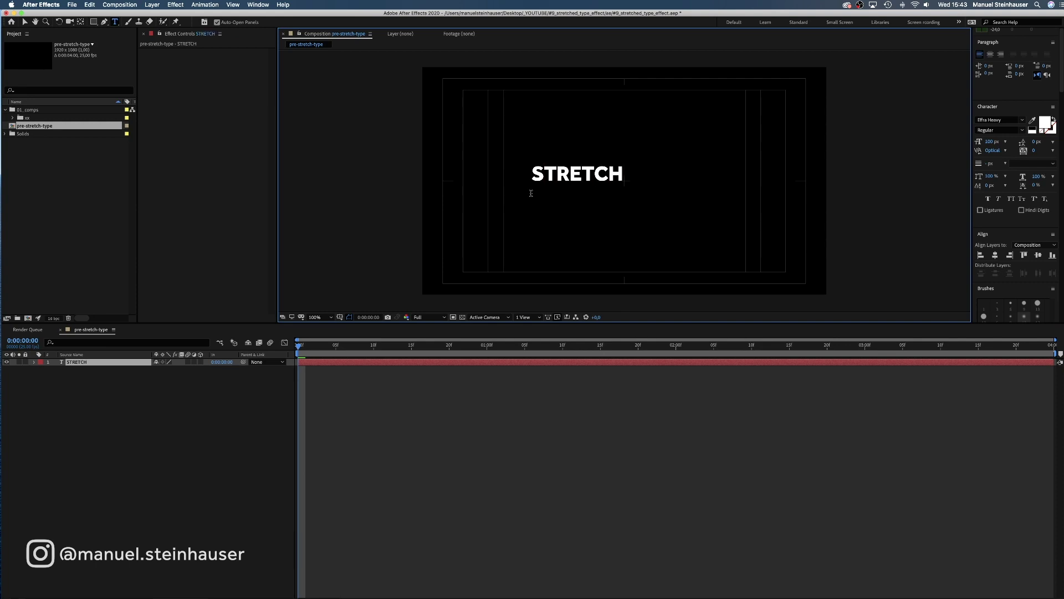
type(" STRETCH")
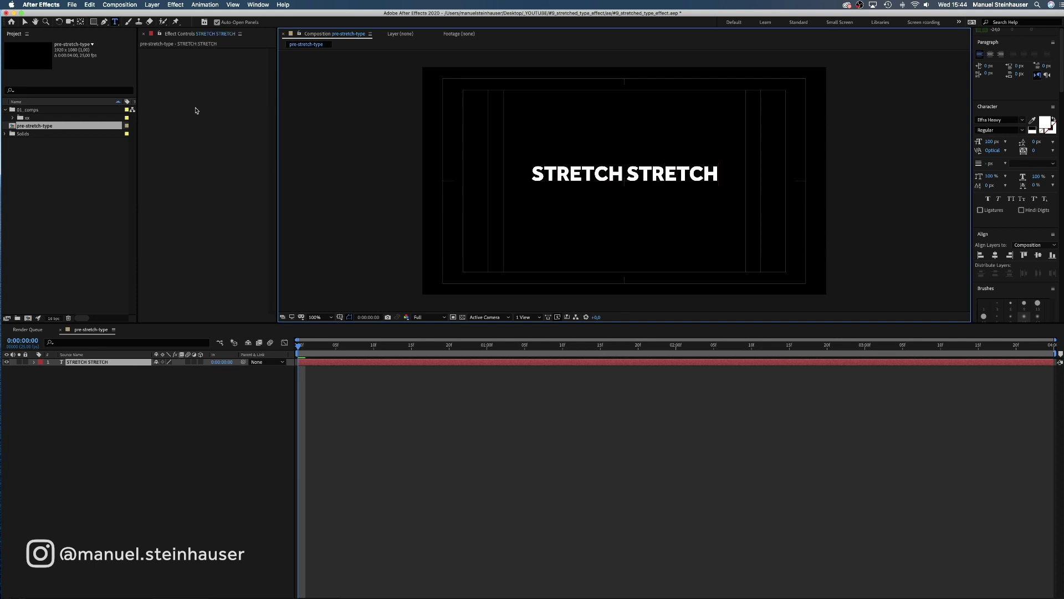
- Set the text font to Arial Black and swap fill and stroke to make it outline-only
left_click(24, 22)
left_click(992, 120)
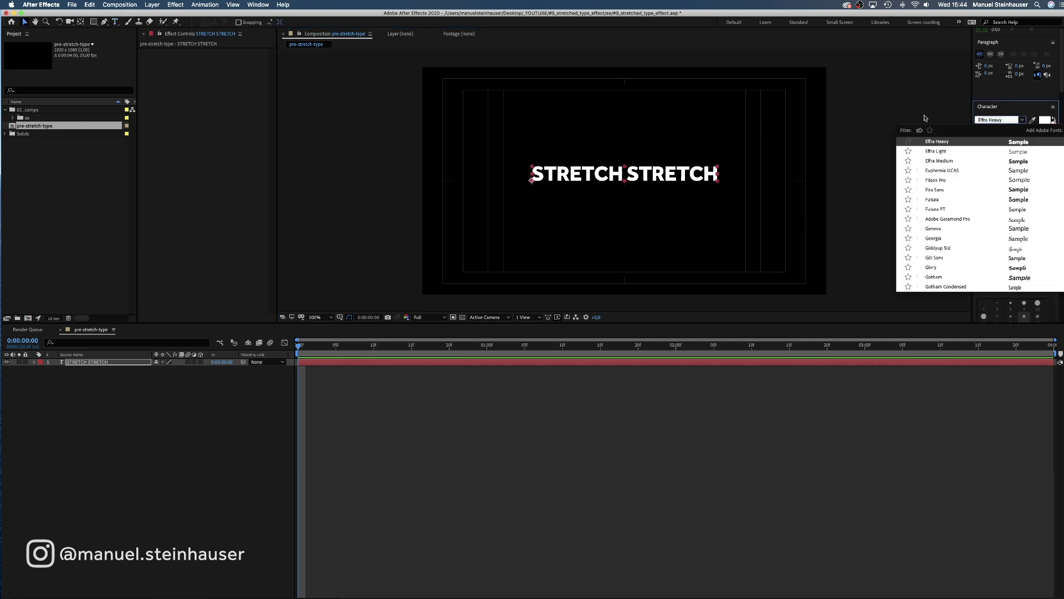
type("Arial")
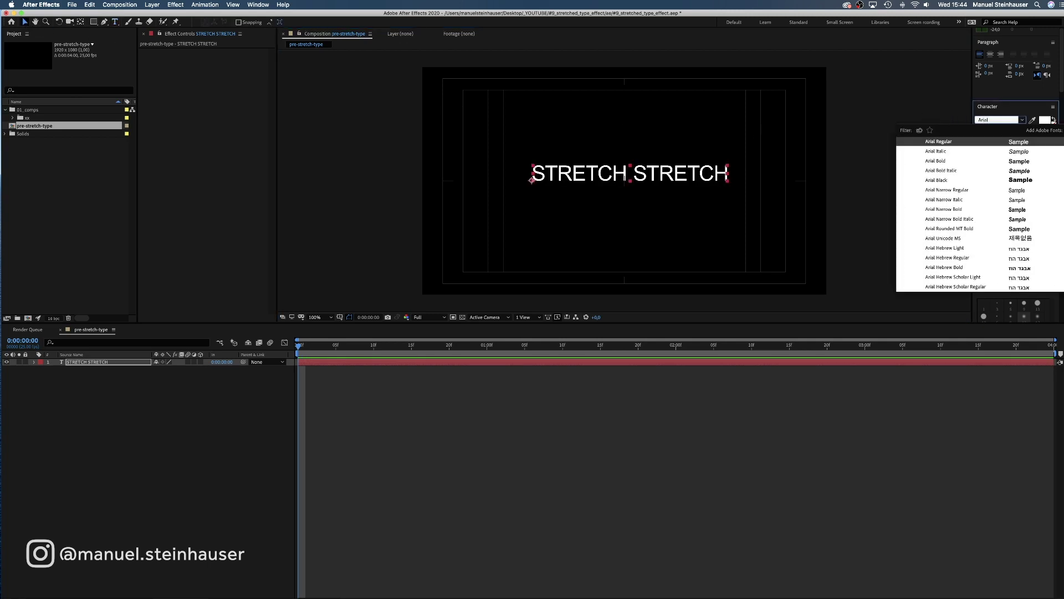
key("Down")
key("Down")
key("Down")
key("Down")
key("Return")
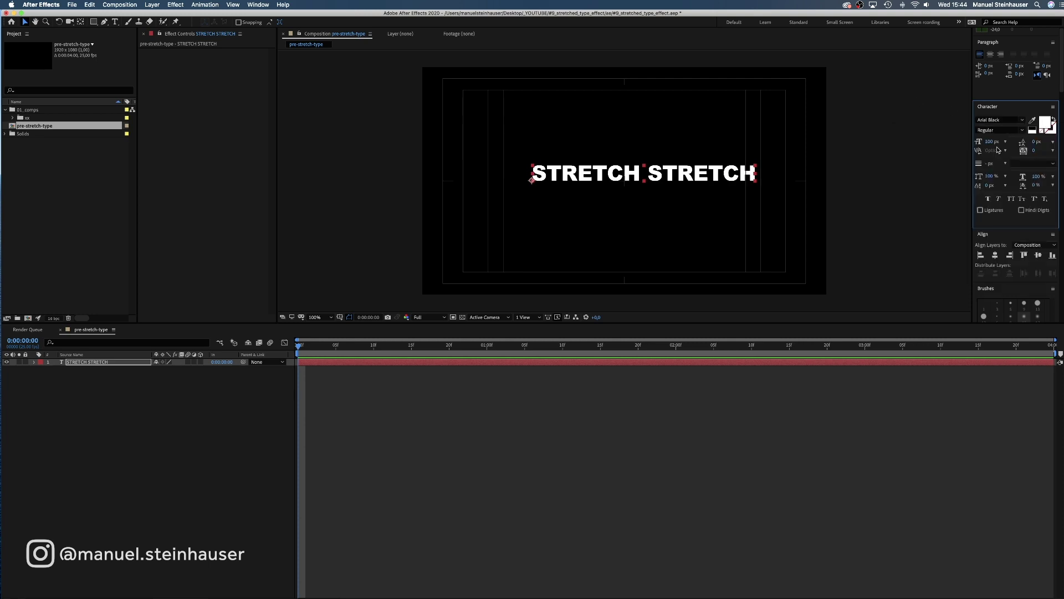
left_click(1055, 120)
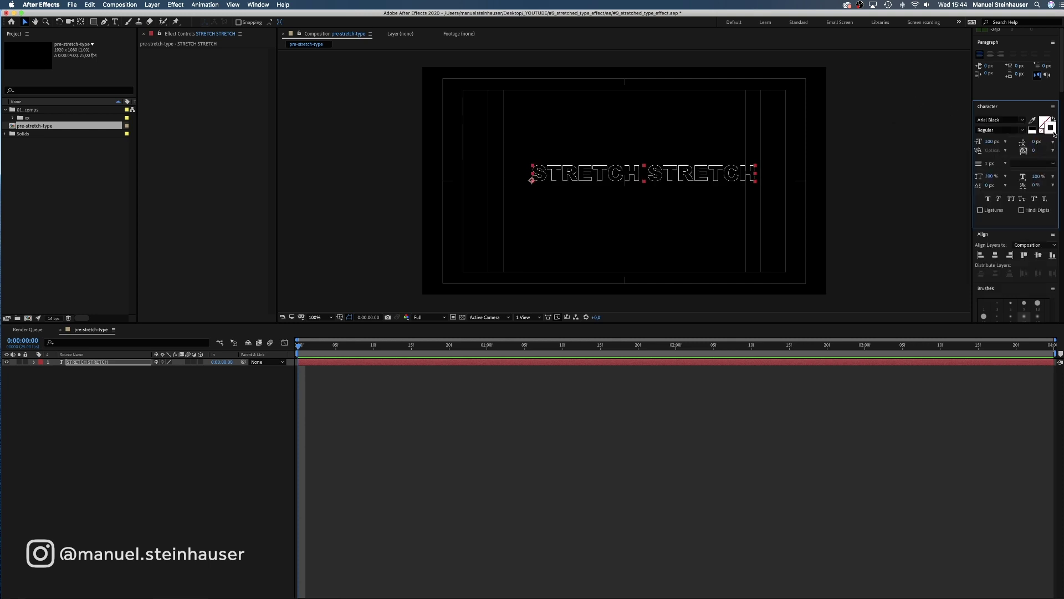
- Give the text a 1 px stroke, tracking of 40 and a 345 px font size
left_click(992, 164)
type("1")
key("Return")
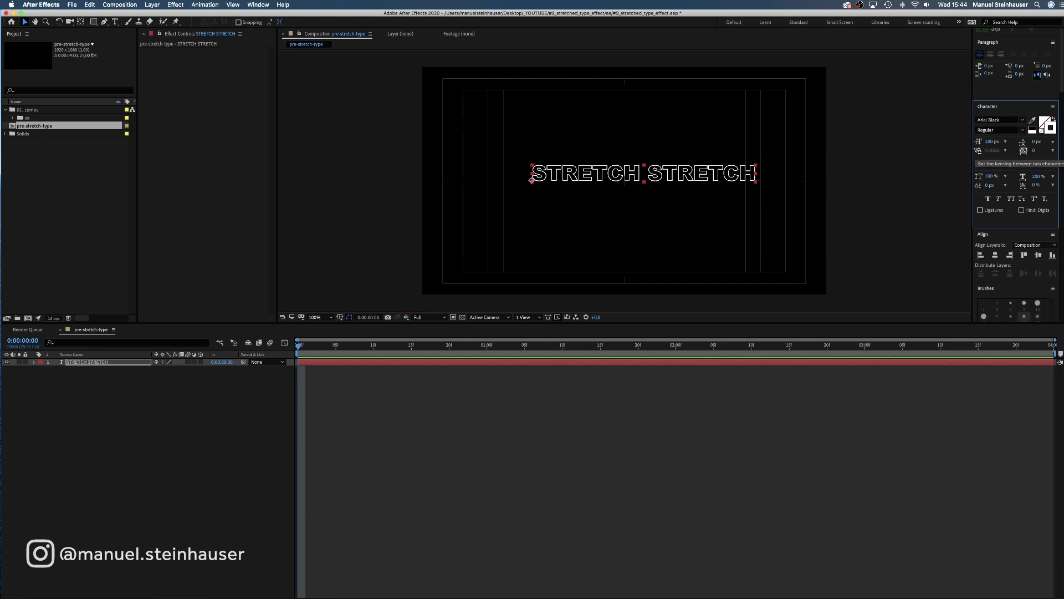
left_click(1040, 151)
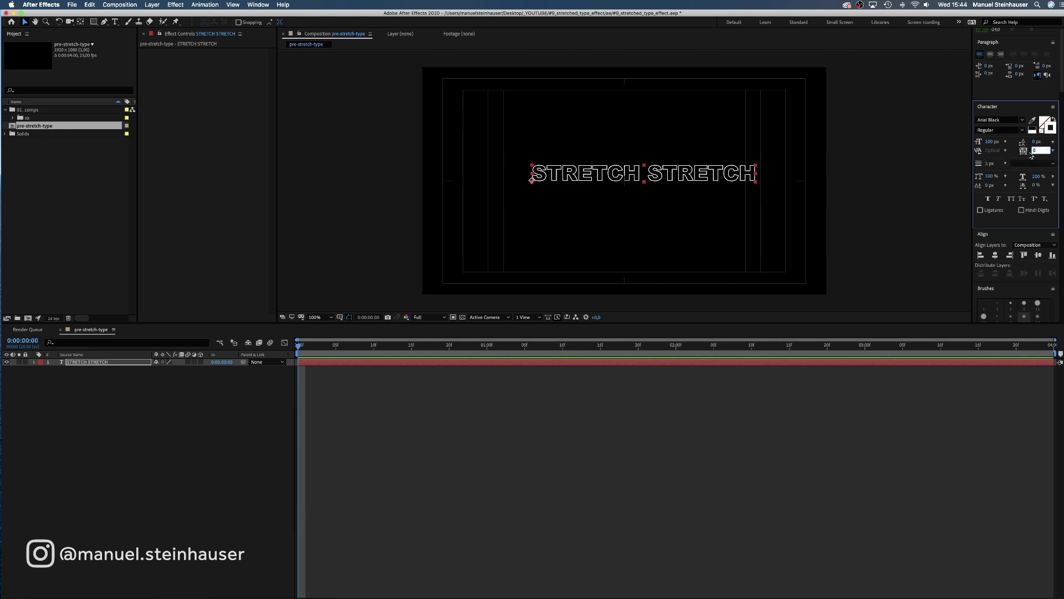
type("40")
key("Return")
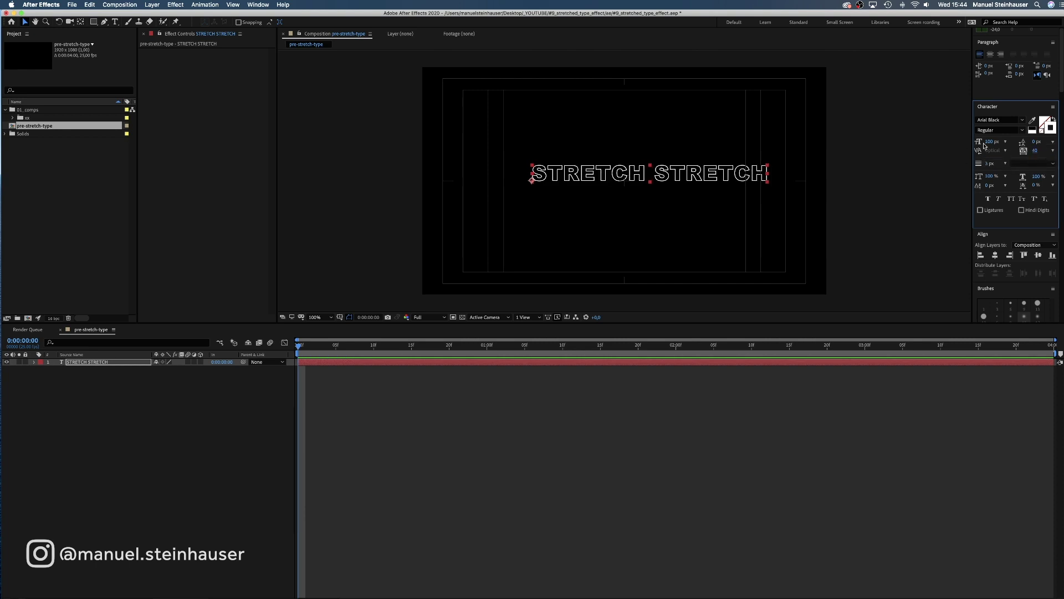
left_click(990, 142)
type("345")
key("Return")
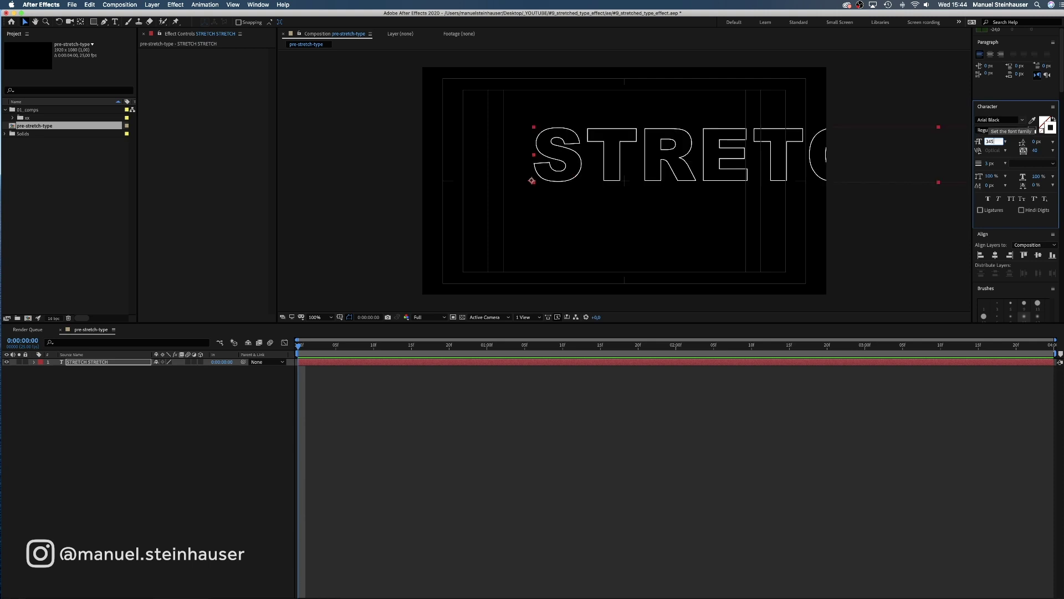
- Keyframe the text's Position so it slides far left by the final frame, then preview it
left_click_drag(690, 158, 606, 182)
key("p")
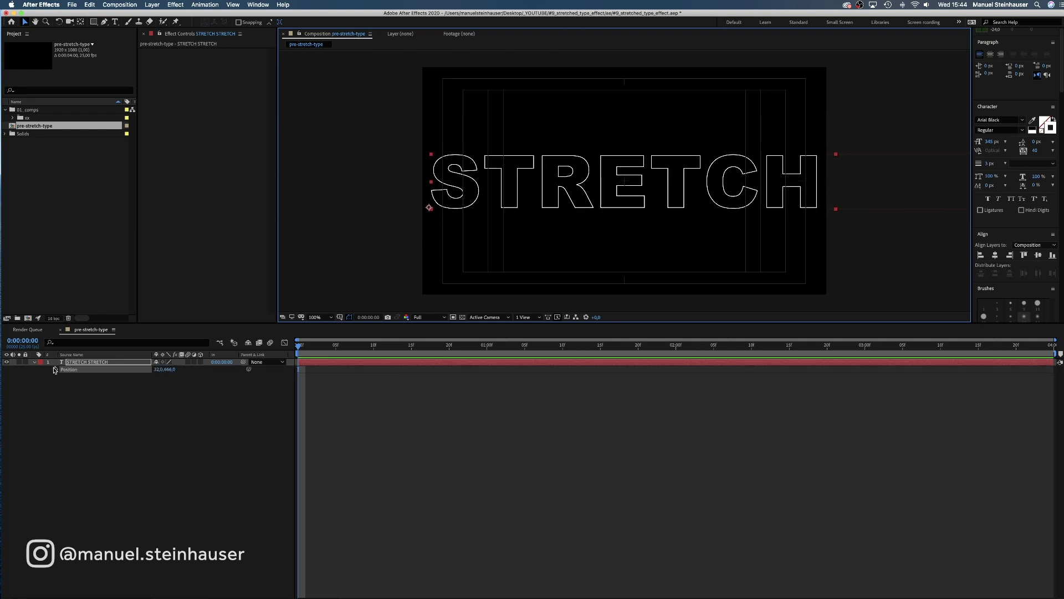
left_click(55, 369)
left_click_drag(773, 347, 1053, 356)
left_click_drag(643, 182, 246, 182)
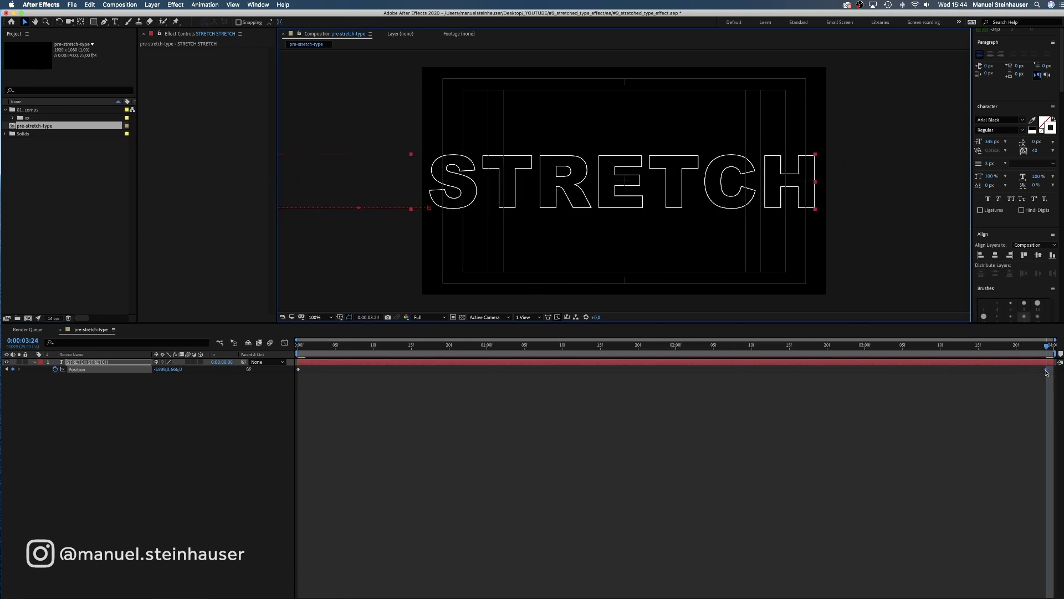
left_click_drag(1047, 369, 1053, 369)
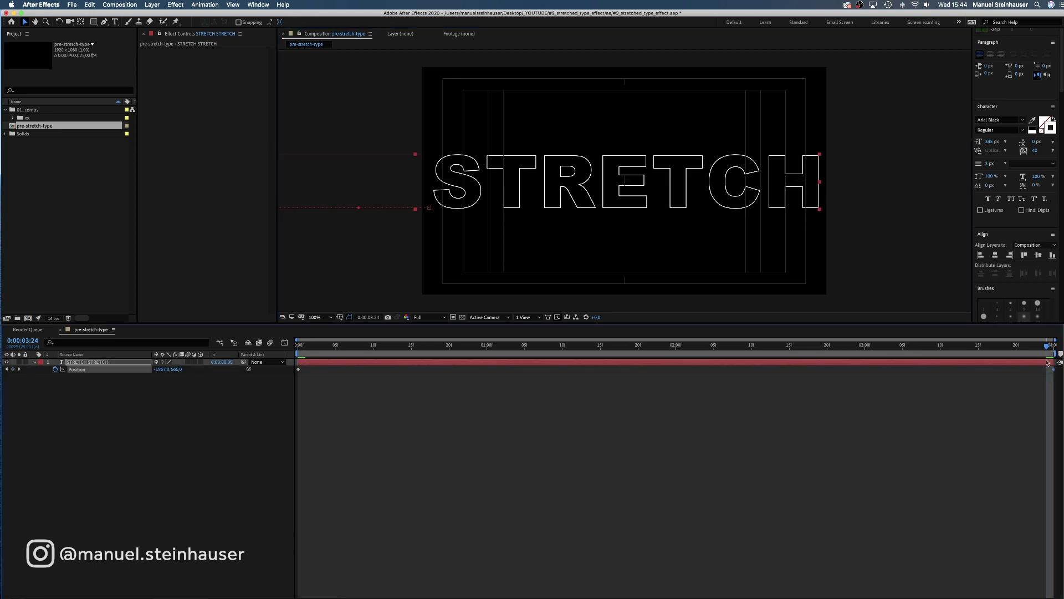
key("space")
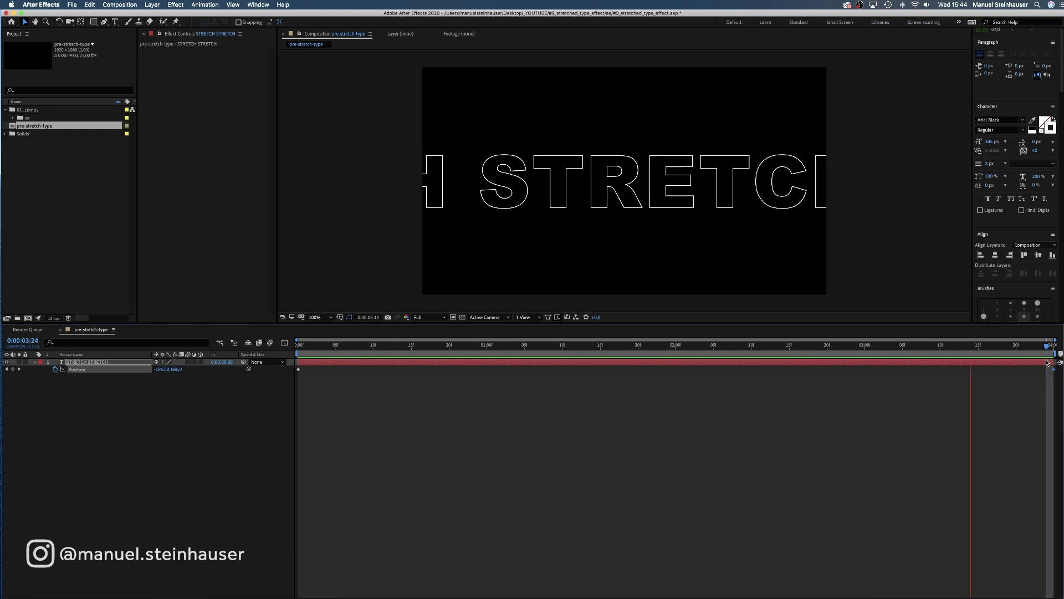
key("space")
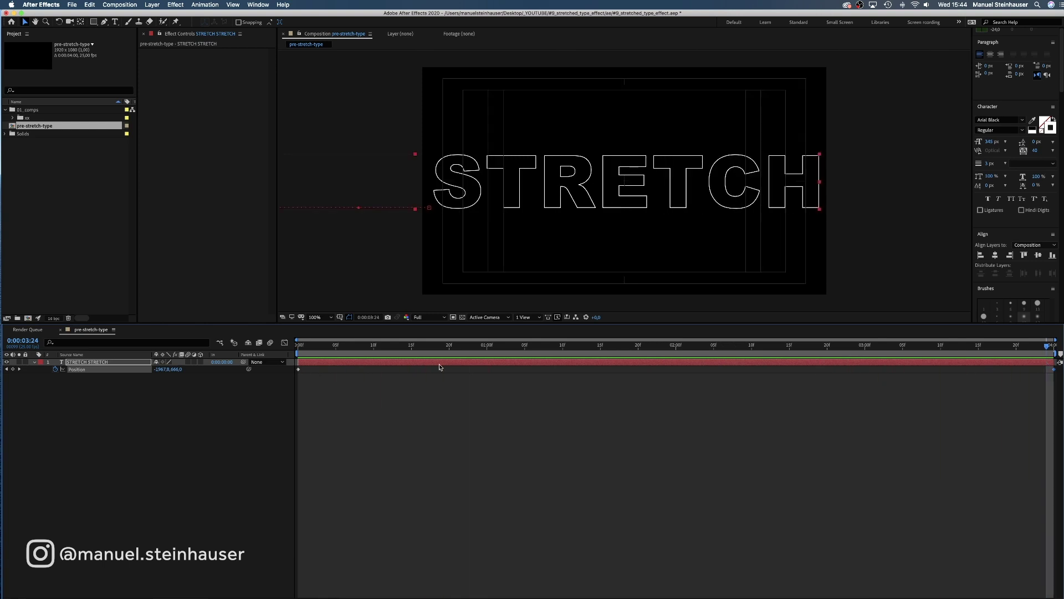
key("Home")
- Nest pre-stretch-type in a new composition renamed 'Stretch type effect'
left_click_drag(42, 127, 29, 320)
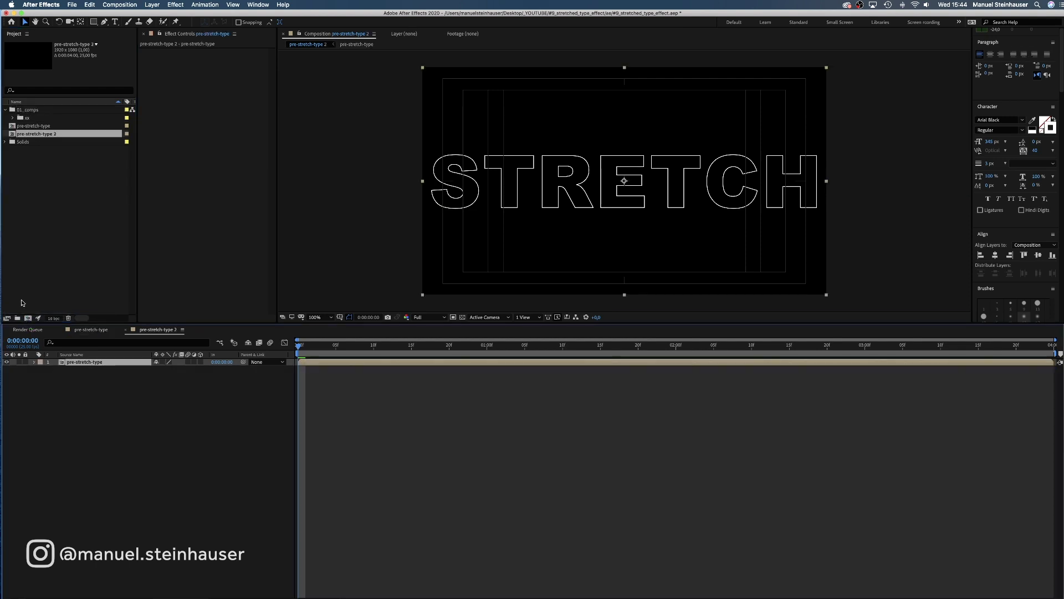
key("Return")
key("Return")
left_click(66, 135)
key("Return")
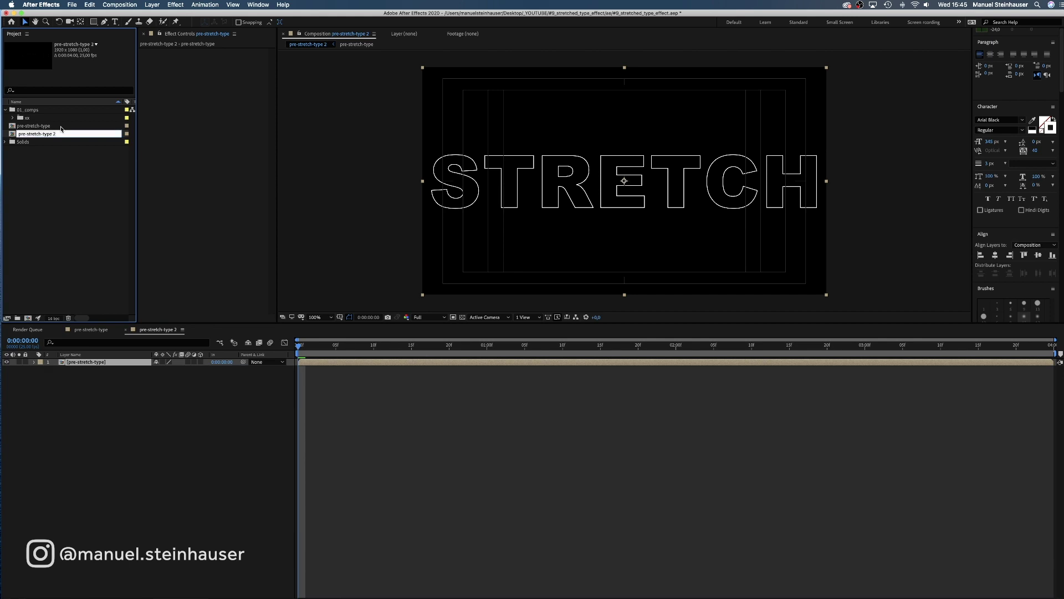
type("St")
key("Return")
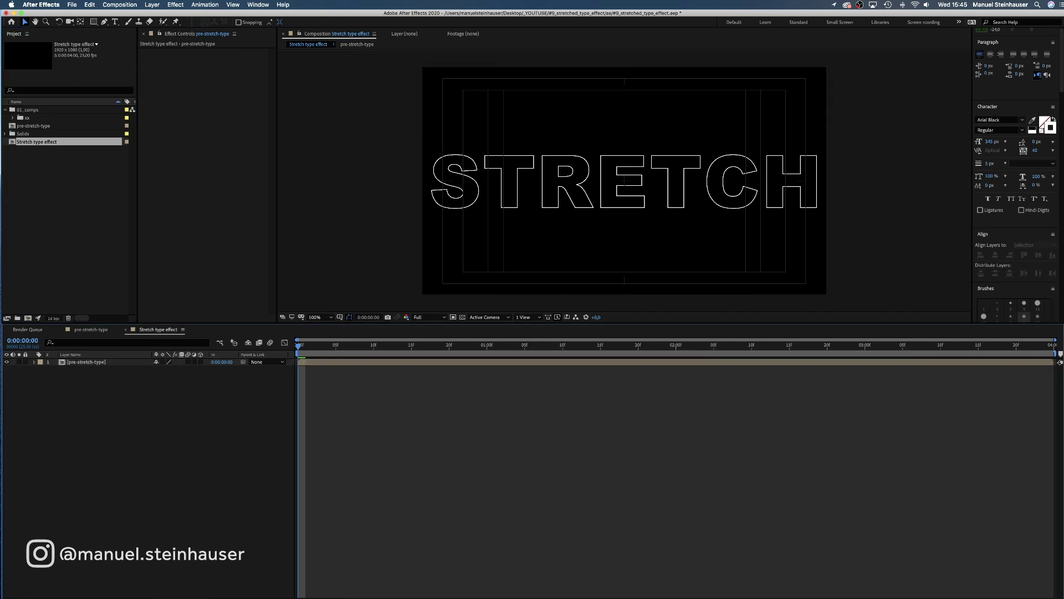
- Apply Mesh Warp to the nested layer with Quality 10, 5 columns and 1 row
key("super+5")
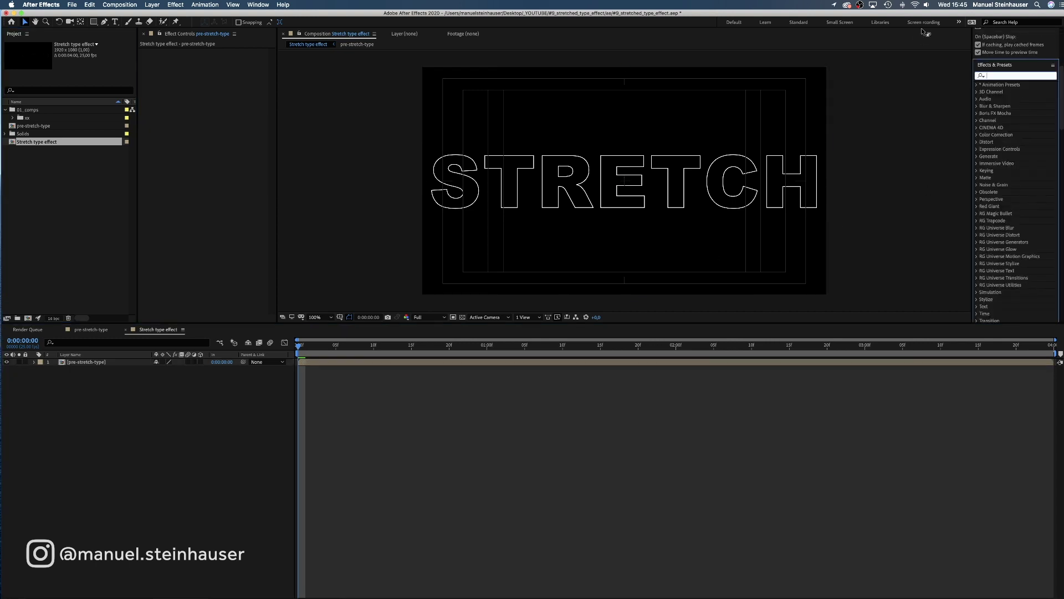
type("mesh")
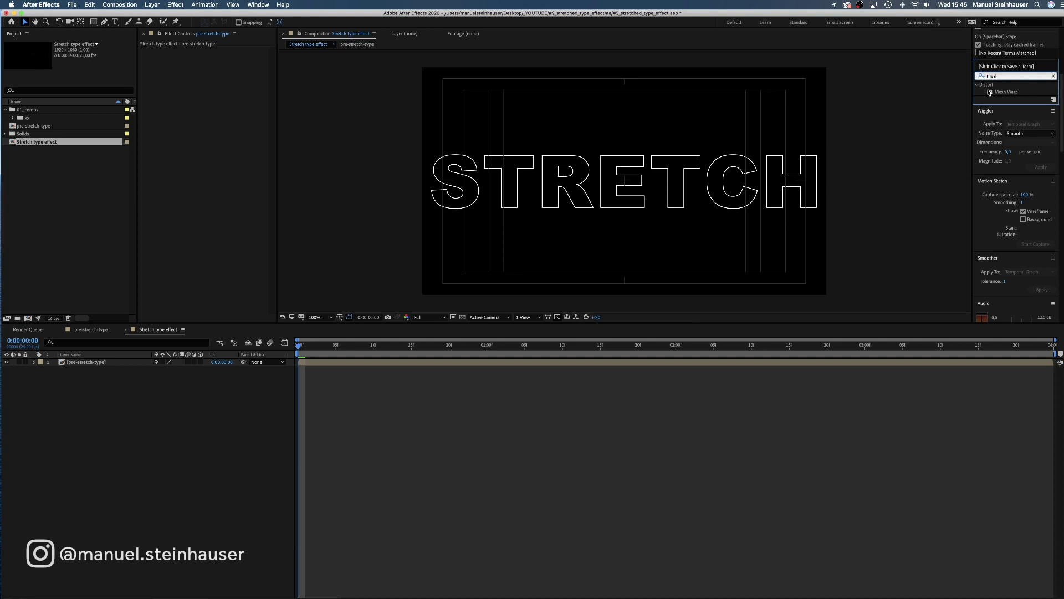
left_click_drag(989, 92, 165, 117)
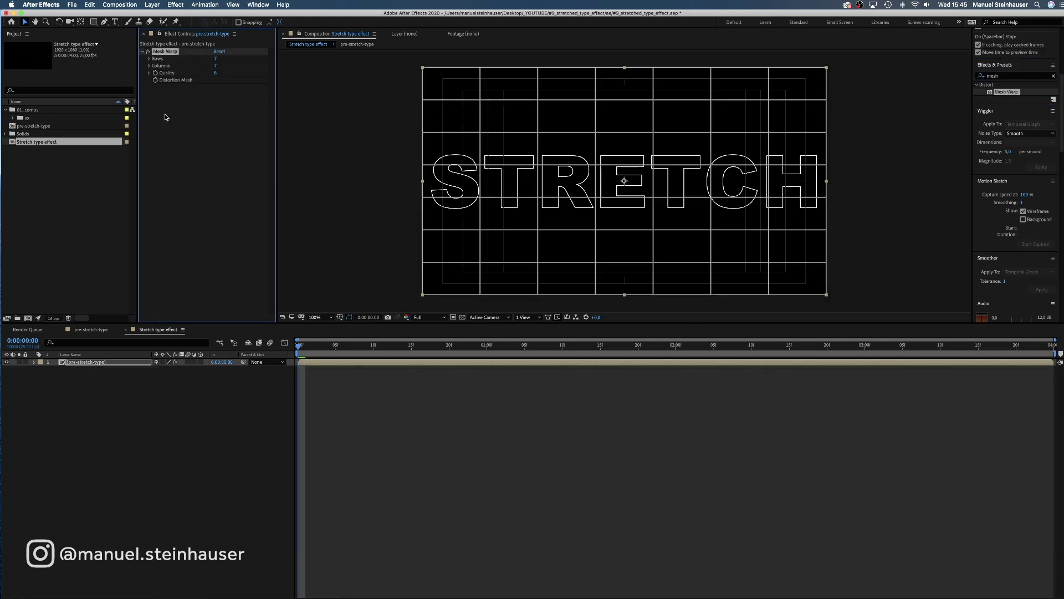
left_click(215, 73)
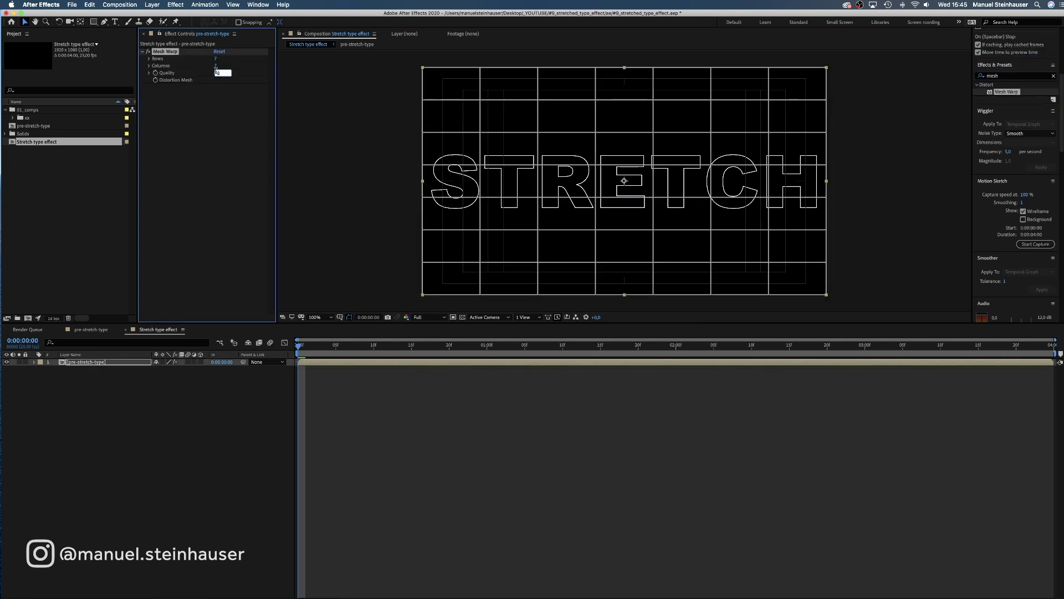
type("10")
key("Return")
left_click(216, 66)
key("Return")
left_click(215, 58)
type("1")
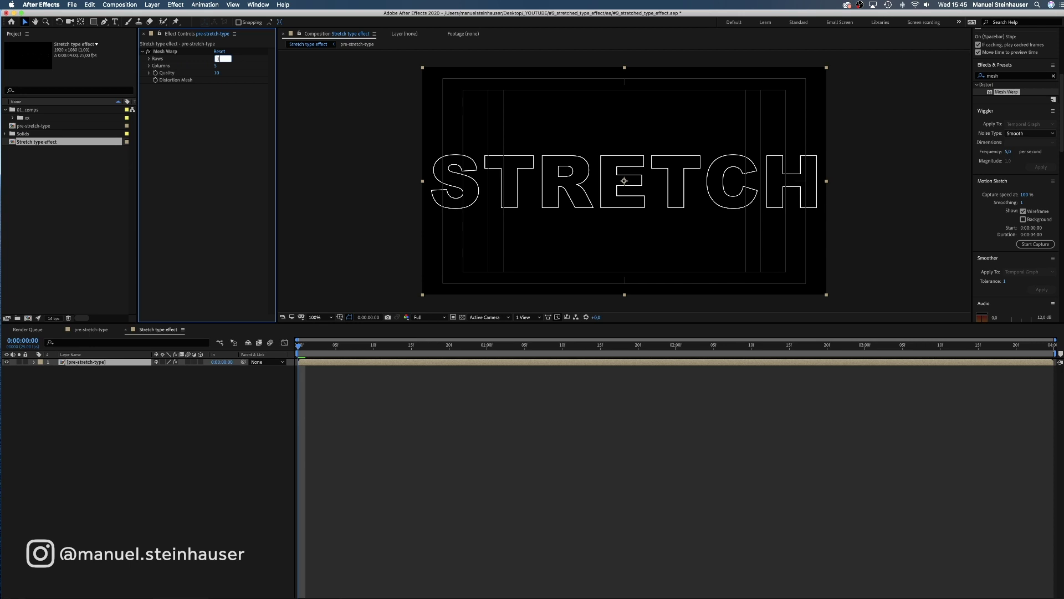
key("Return")
- Pull the bottom-left mesh points outward to stretch the opening letters, then duplicate the layer
left_click(581, 71)
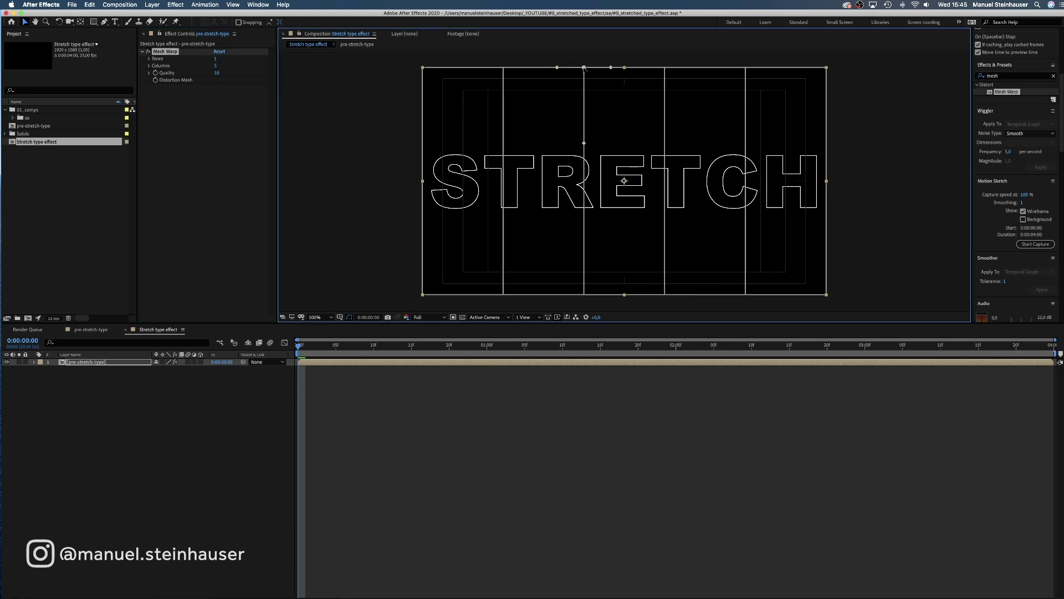
left_click(583, 294)
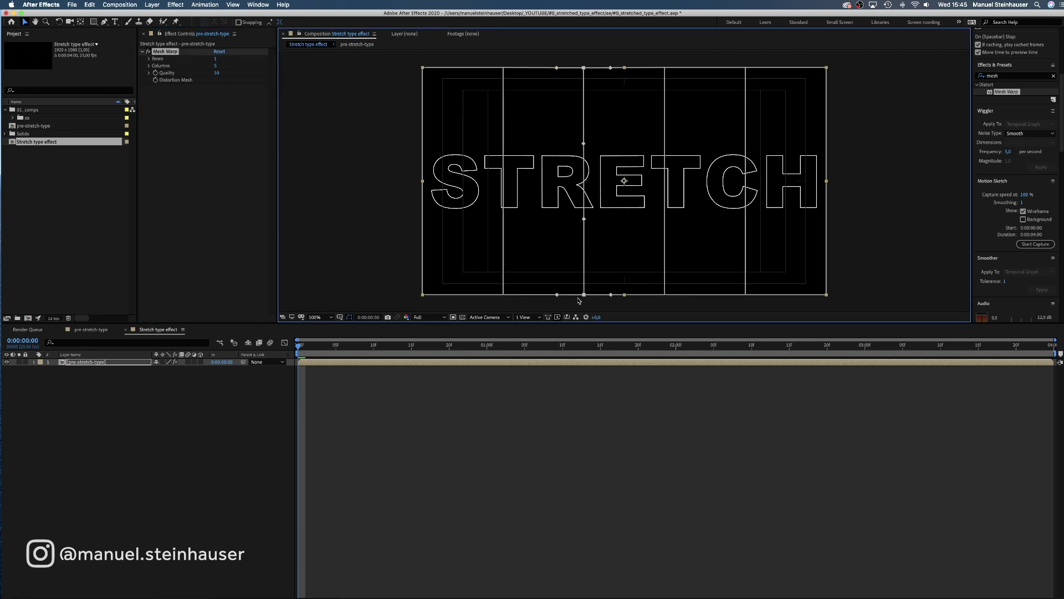
left_click(503, 295)
left_click_drag(423, 295, 371, 295)
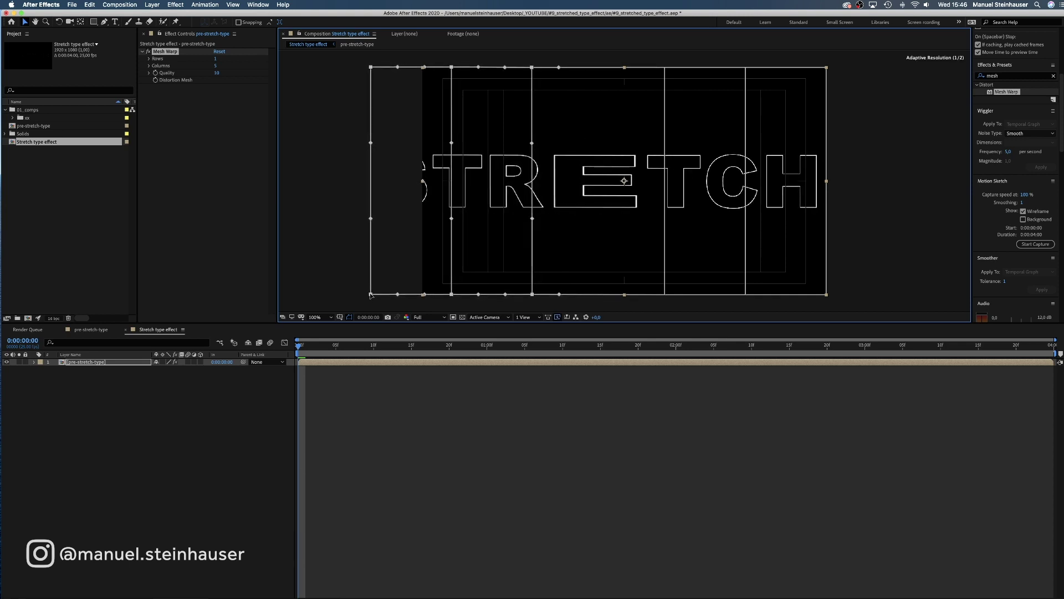
left_click(97, 363)
key("super+d")
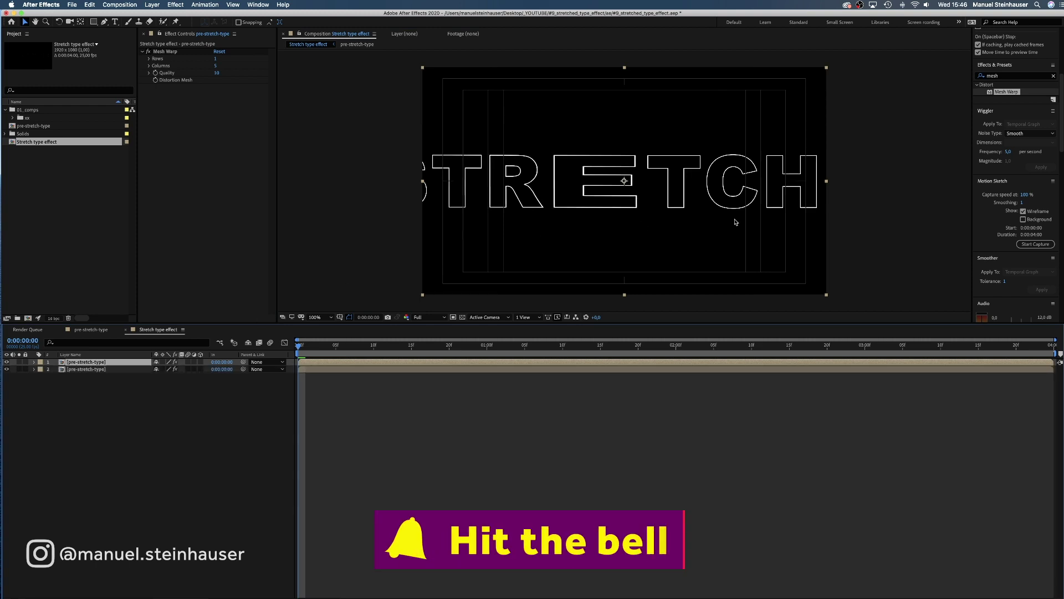
- Apply Fractal Noise to the top layer with Turbulent Smooth type and Complexity 10
left_click(1007, 75)
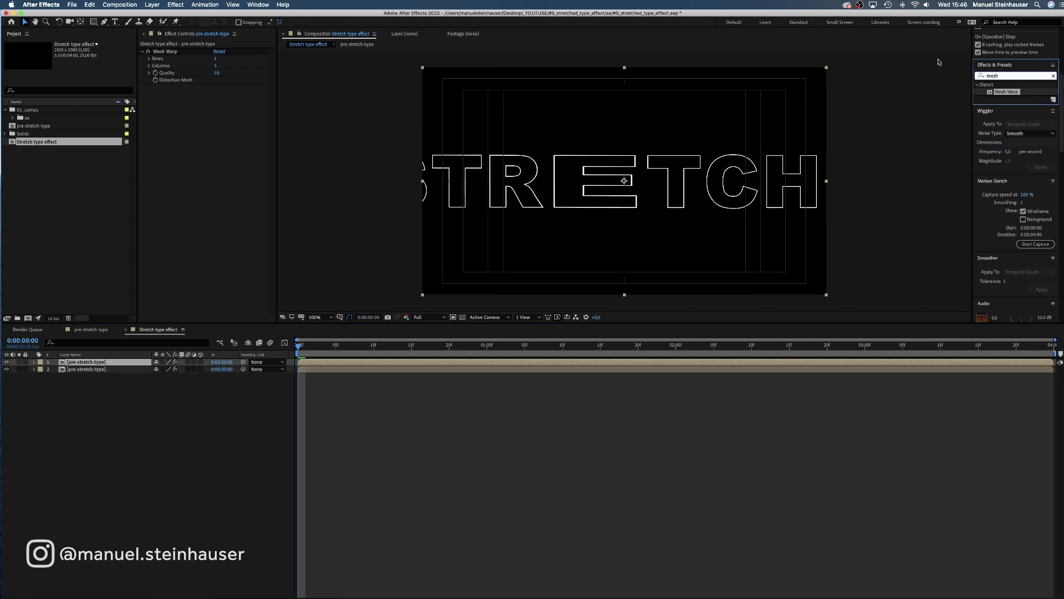
type("fractal")
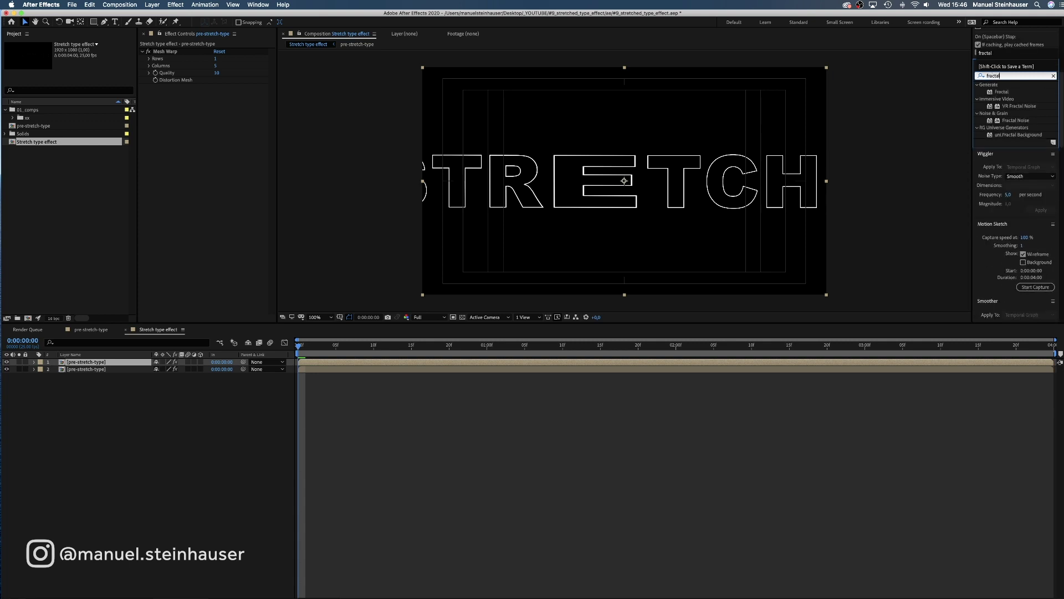
left_click_drag(992, 109, 179, 148)
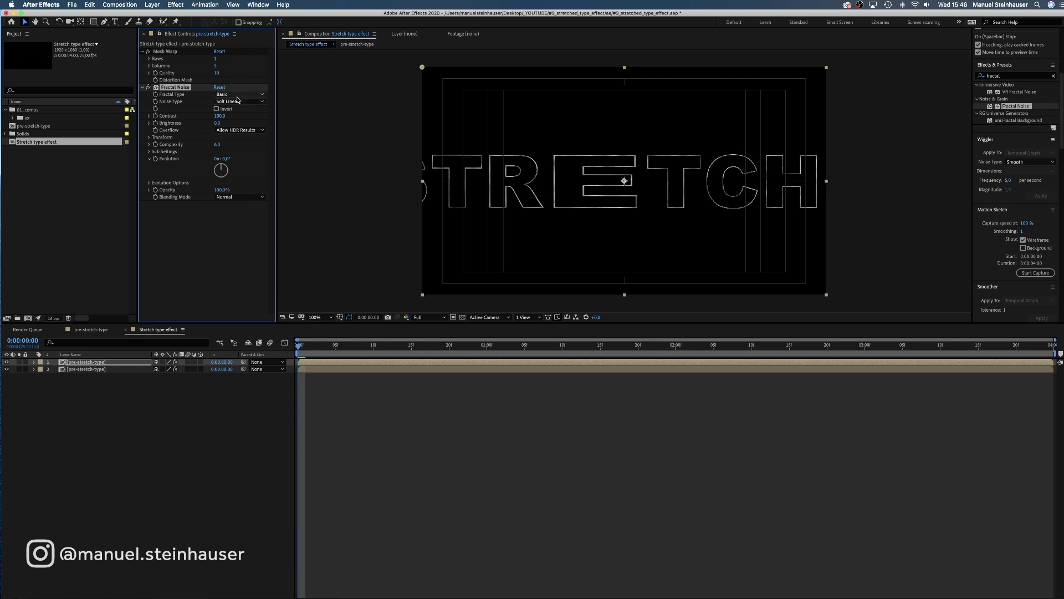
left_click(239, 95)
left_click(238, 116)
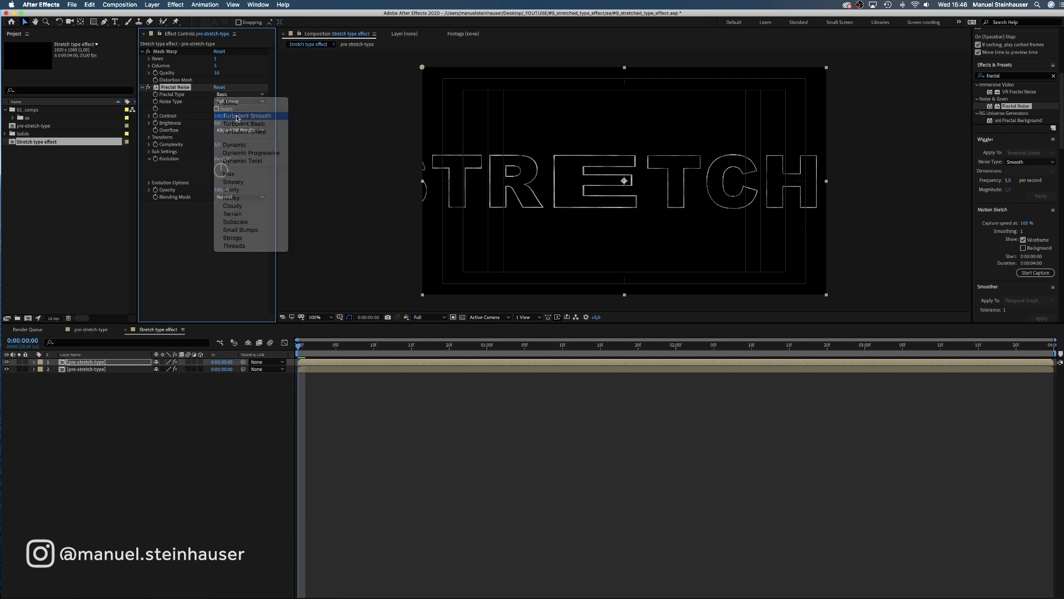
left_click(215, 145)
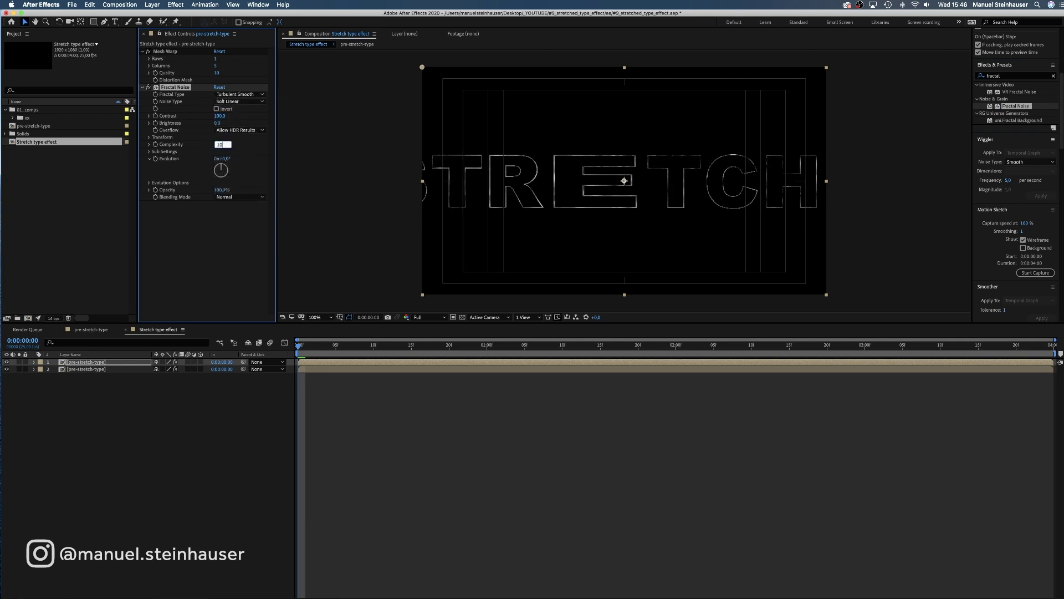
type("10")
key("Return")
left_click(1013, 77)
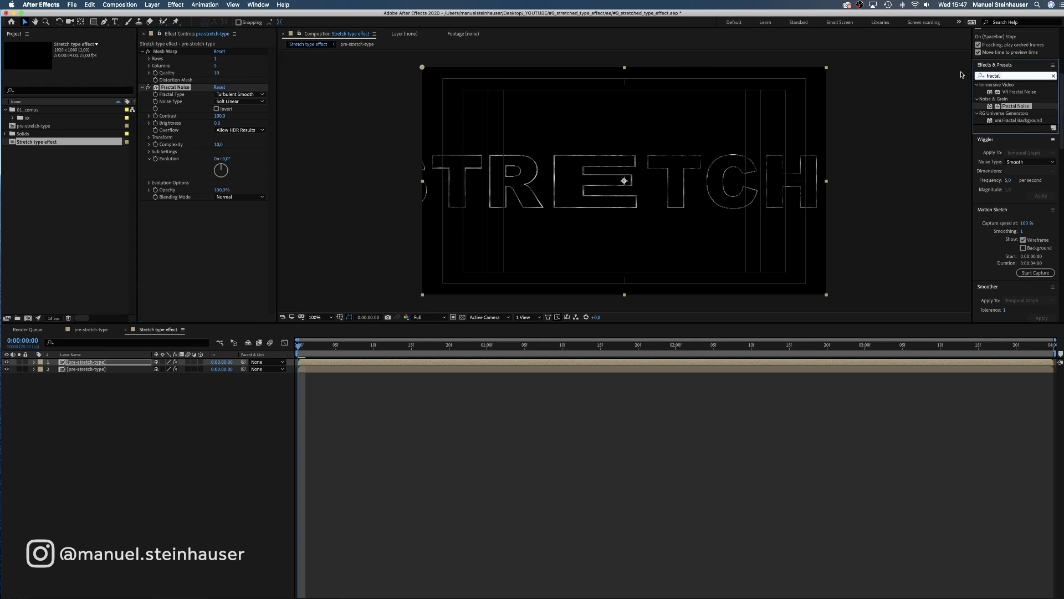
- Add Tritone to the top layer with its Midtones colour set to cyan 00CDFF
type("trit")
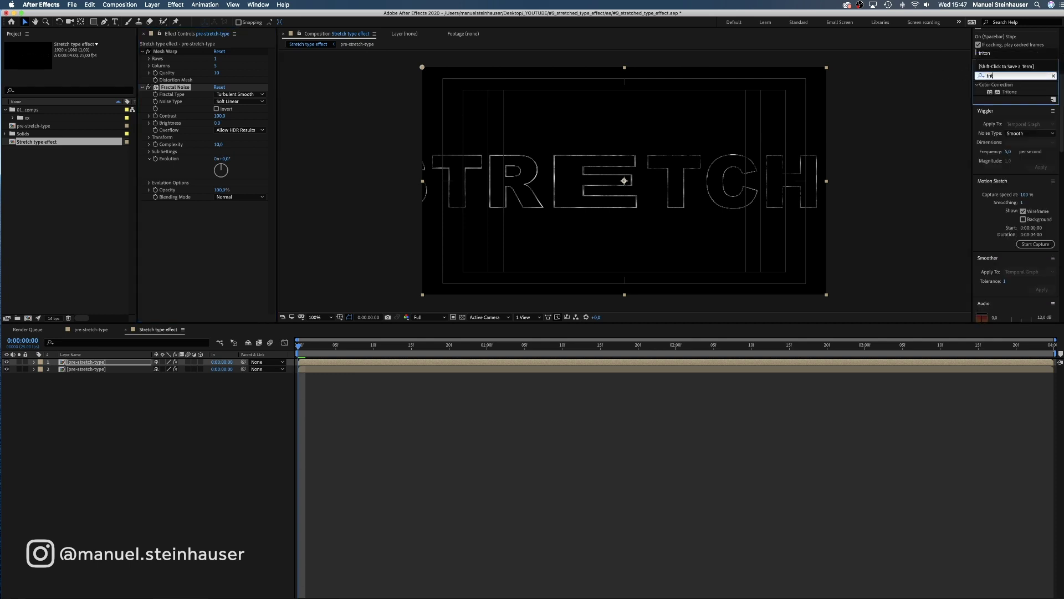
left_click_drag(998, 91, 176, 235)
left_click(218, 220)
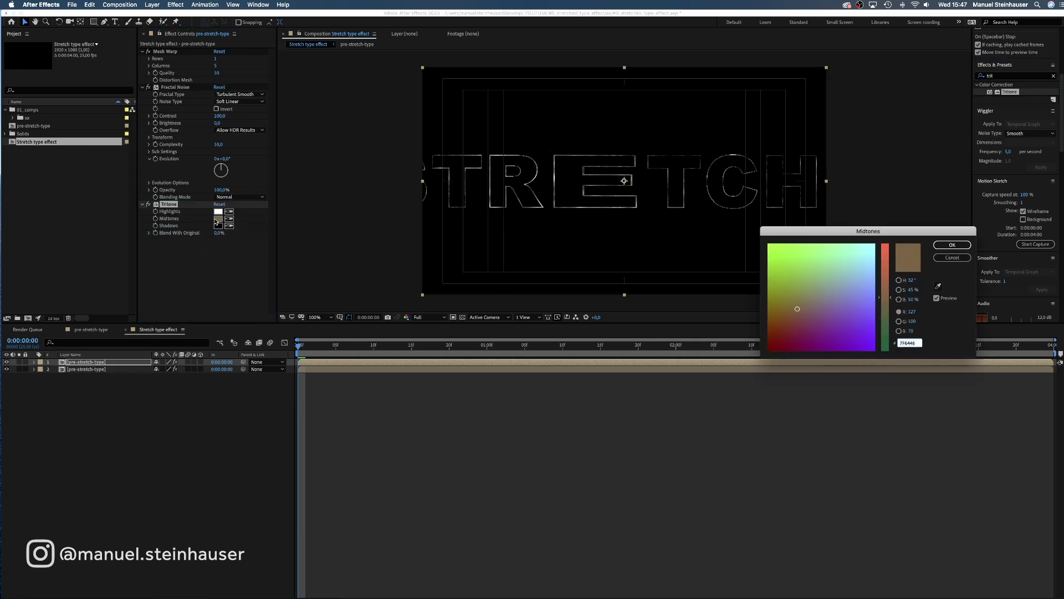
left_click_drag(871, 274, 889, 370)
left_click(951, 244)
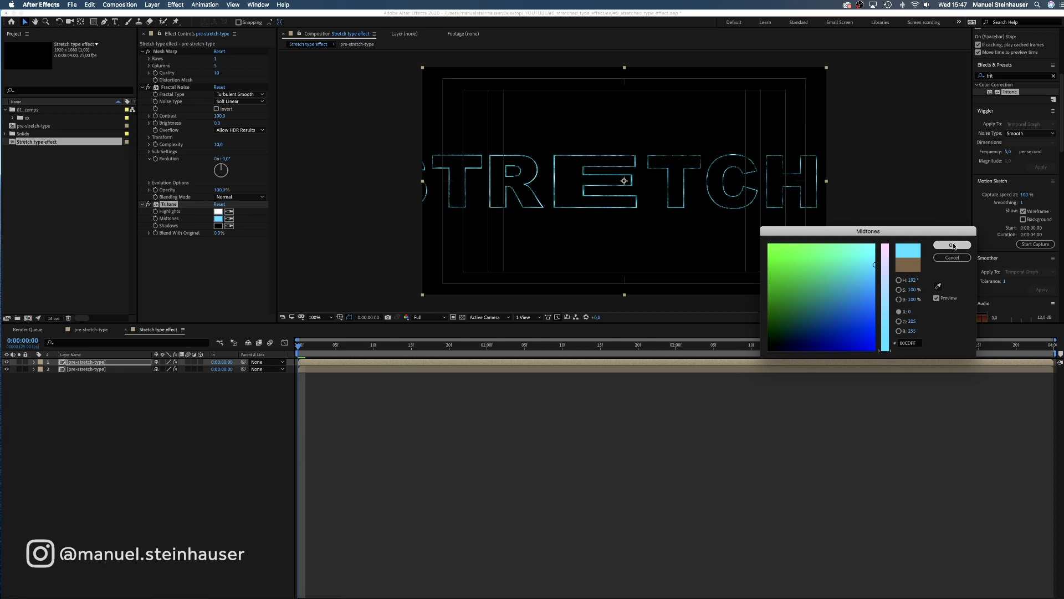
left_click(94, 22)
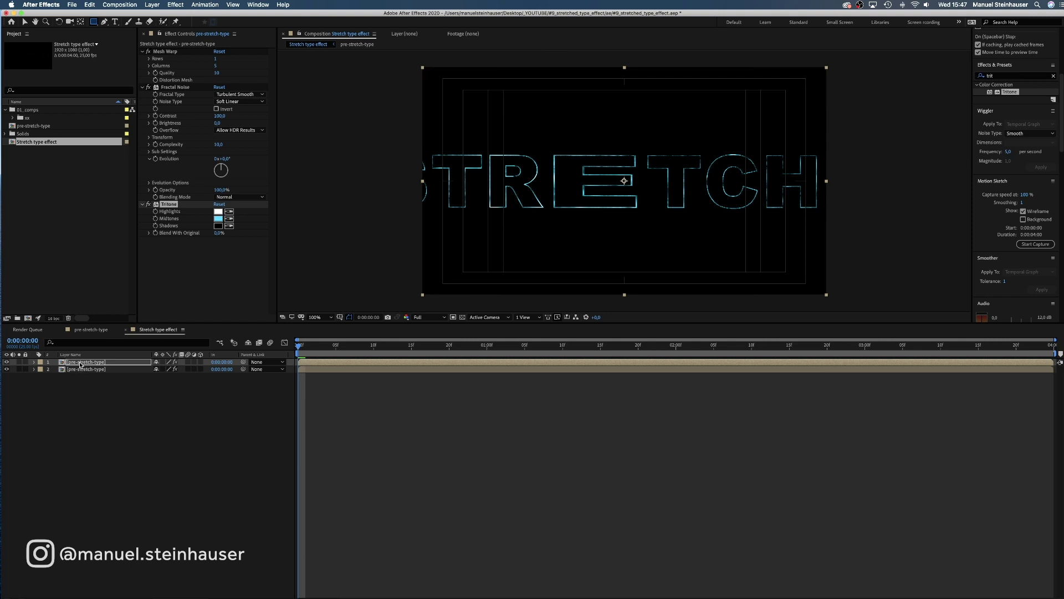
- Turn on rulers and drag out two vertical guides framing the R and E
left_click(166, 244)
left_click(168, 52)
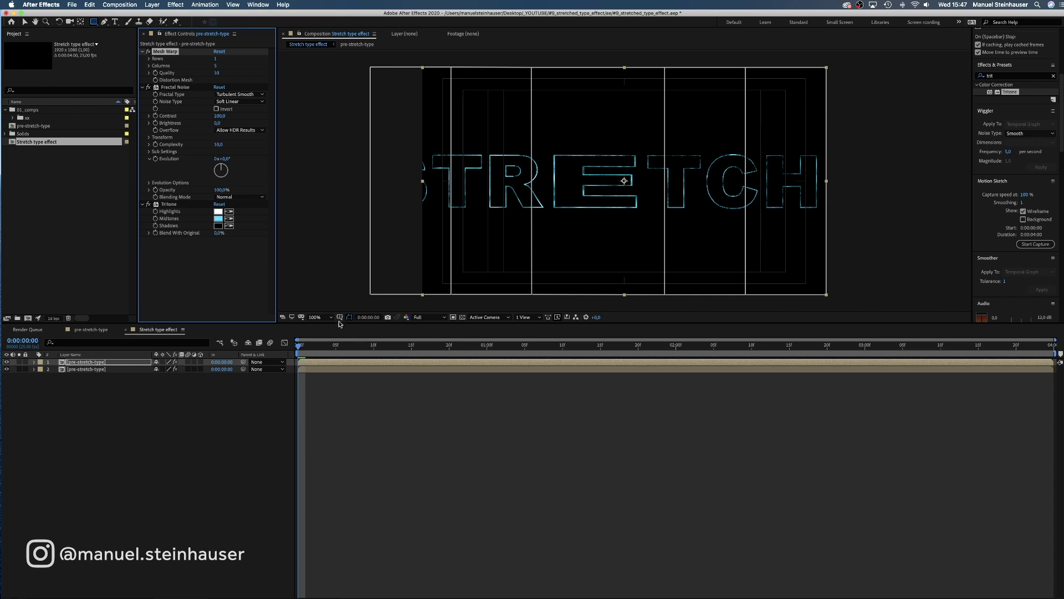
left_click(340, 317)
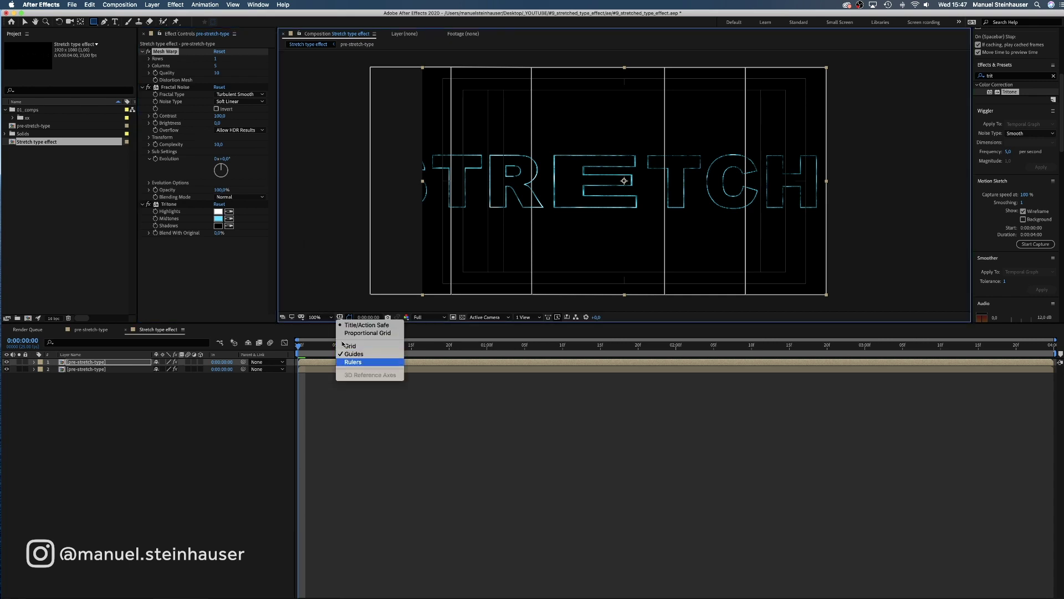
left_click(349, 361)
left_click_drag(283, 195, 534, 225)
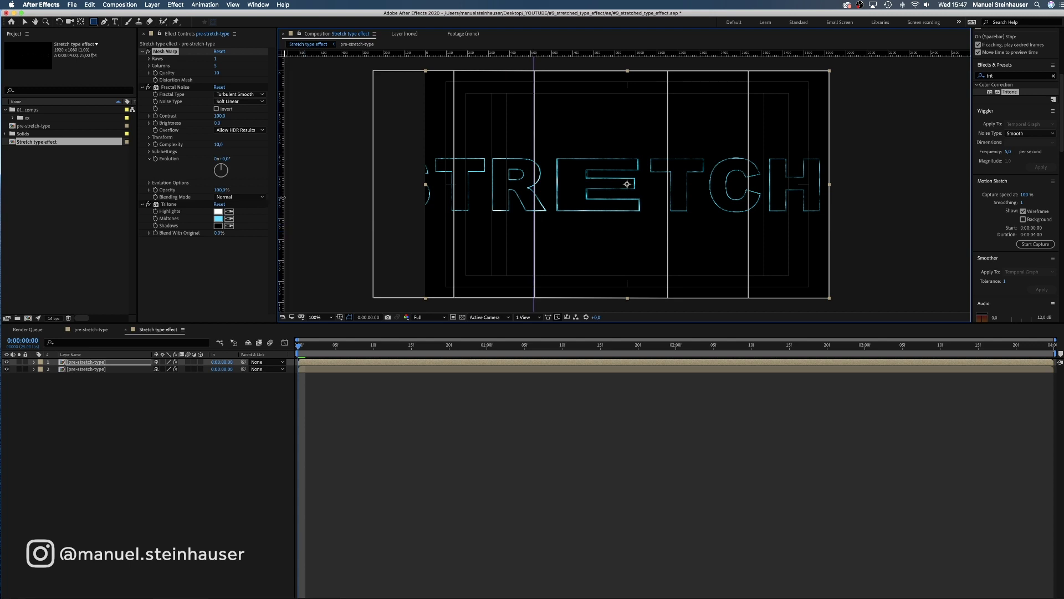
left_click_drag(285, 218, 668, 227)
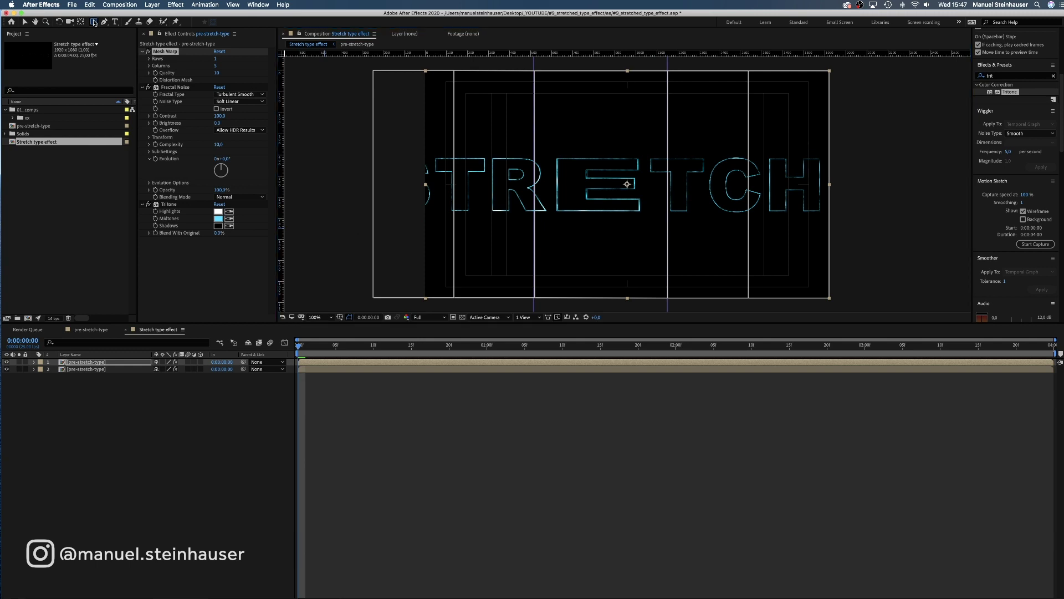
- Draw a rectangular mask over the R–E letters on the top layer and feather its edges
left_click(100, 336)
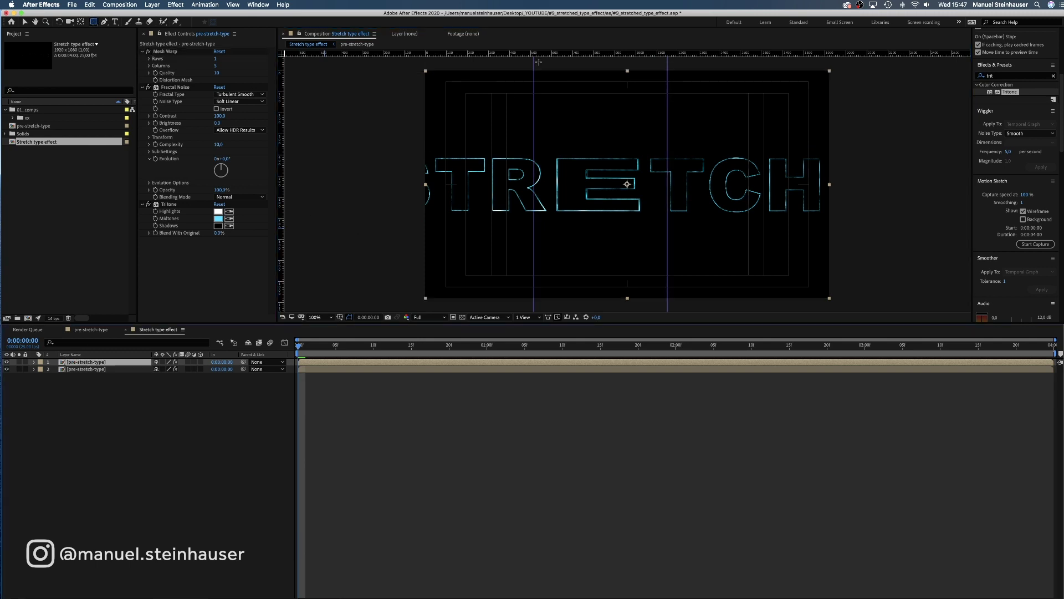
left_click_drag(533, 63, 667, 312)
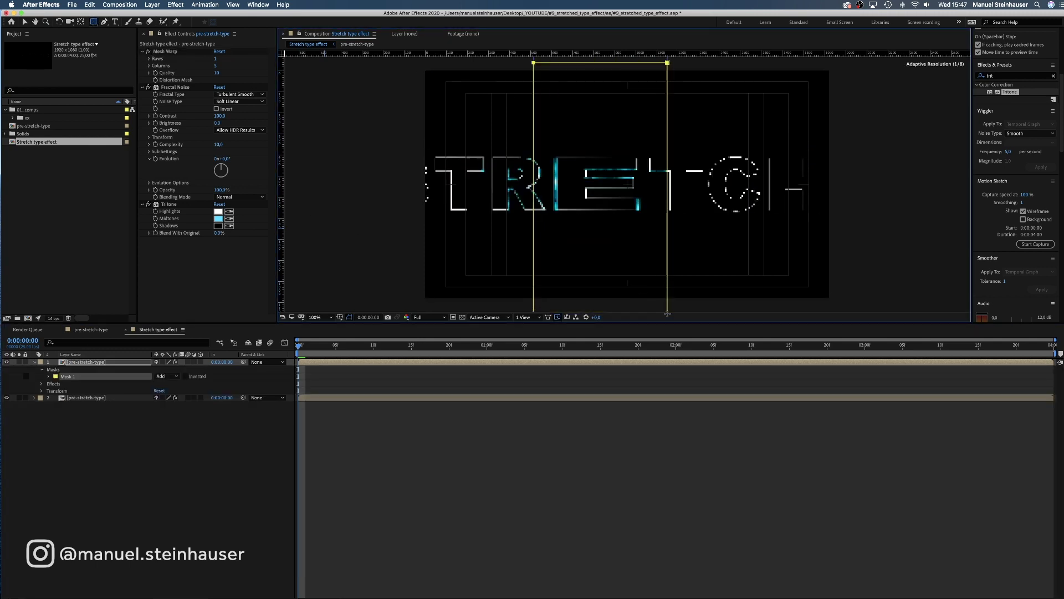
left_click(48, 377)
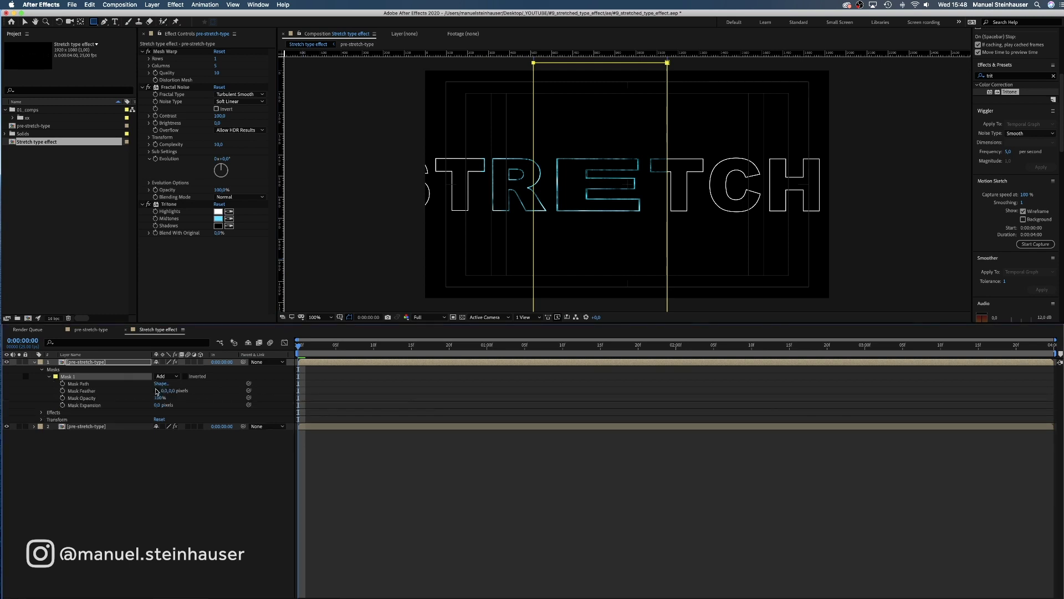
left_click_drag(161, 390, 367, 389)
left_click(19, 362)
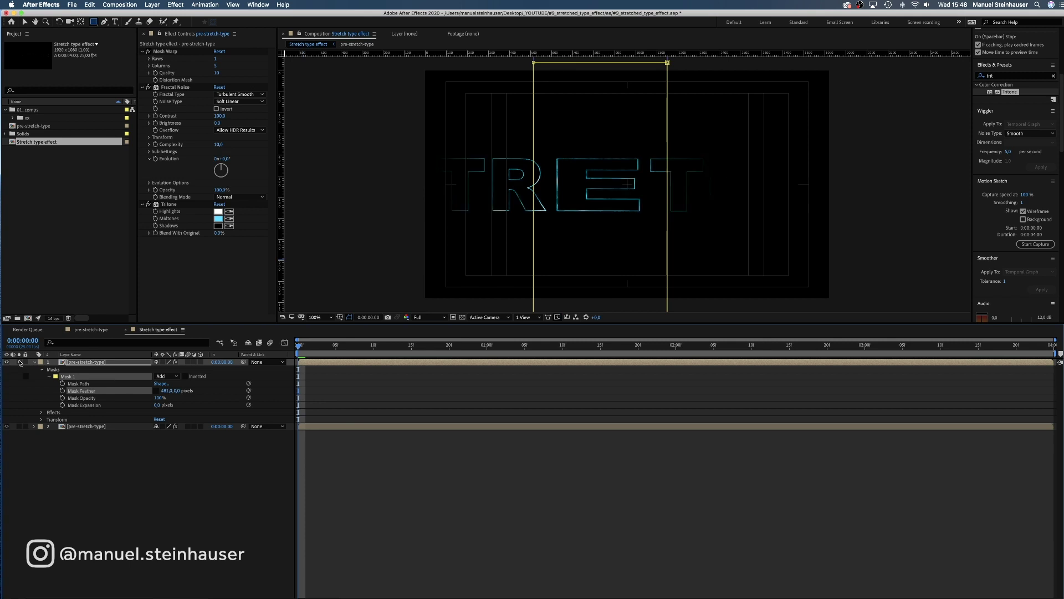
key("F2")
key("super+z")
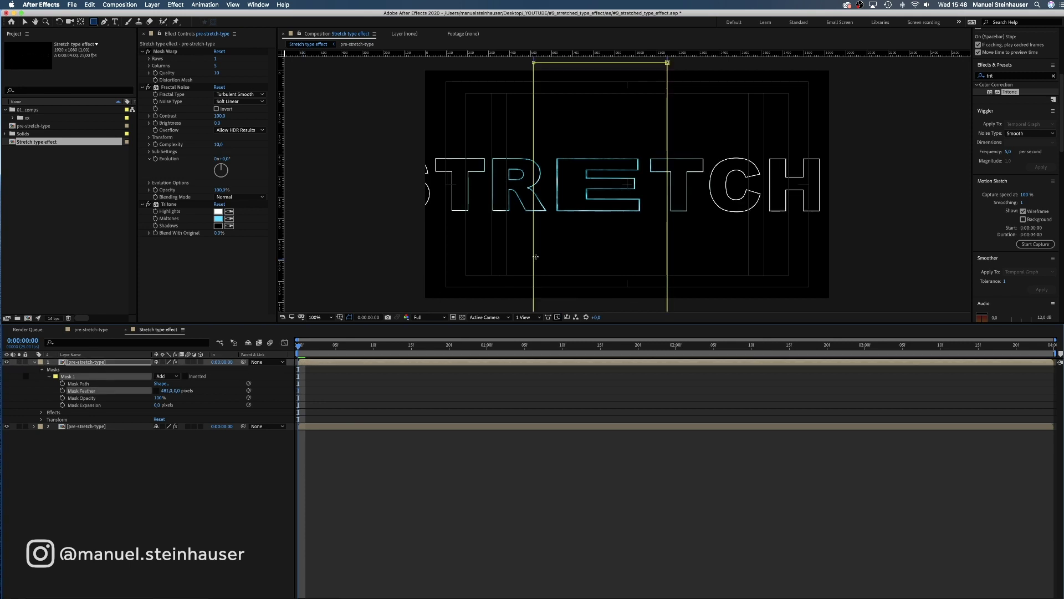
key("v")
- Shift the mask's left edge to the right
left_click(533, 63)
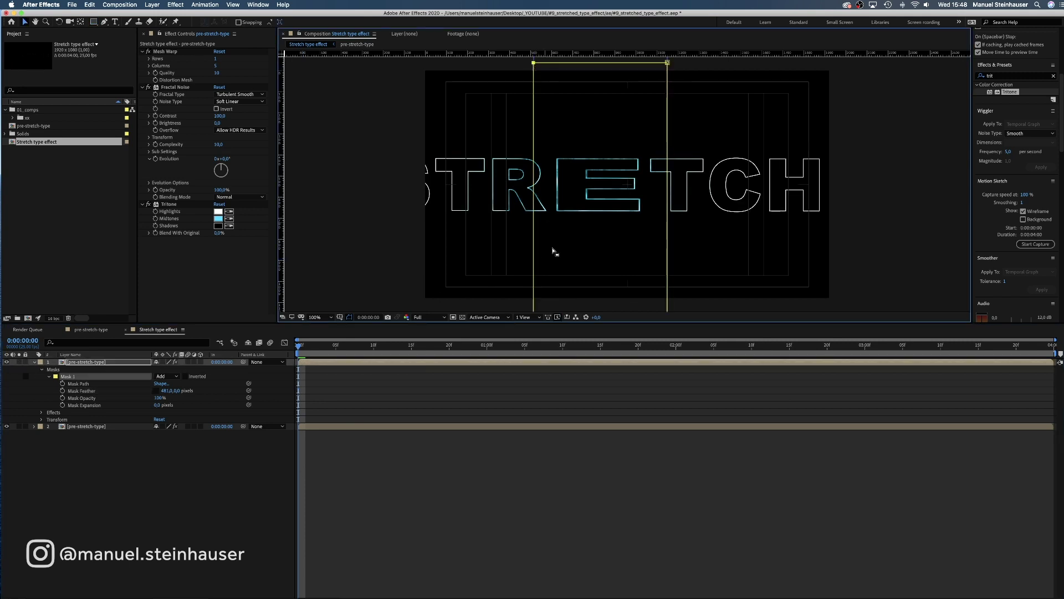
scroll(554, 251, "down", 3)
scroll(554, 250, "up", 3)
left_click_drag(555, 324, 555, 370)
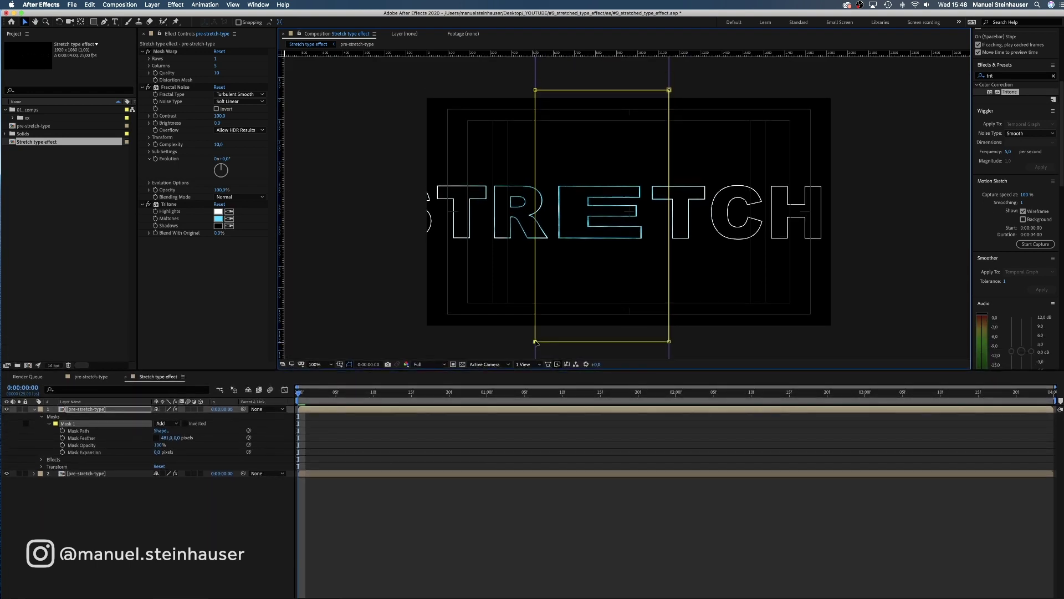
left_click_drag(541, 92, 577, 84)
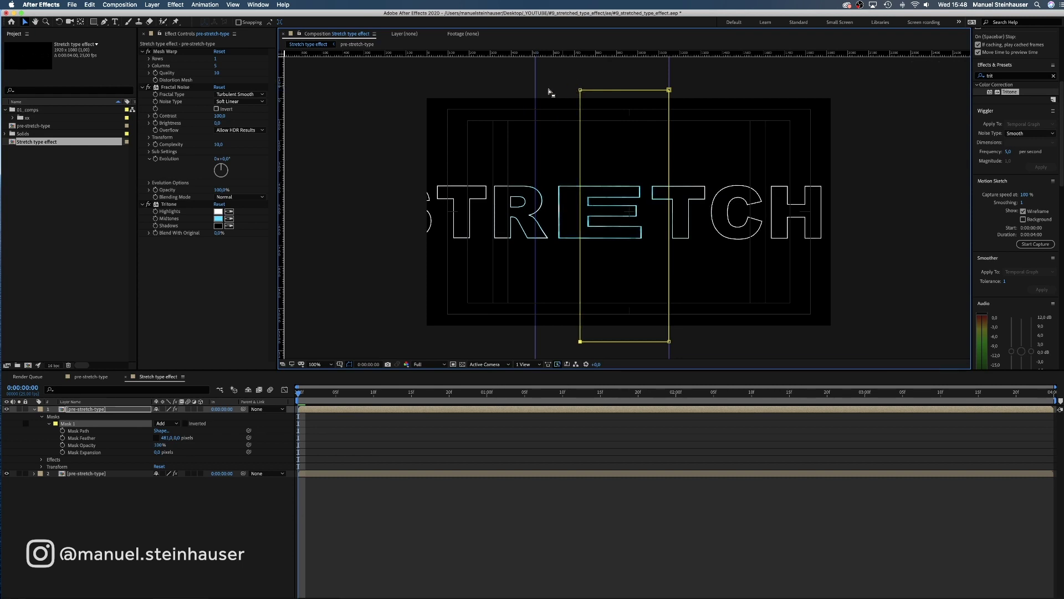
- Set the mask feather to 250 pixels
left_click(165, 438)
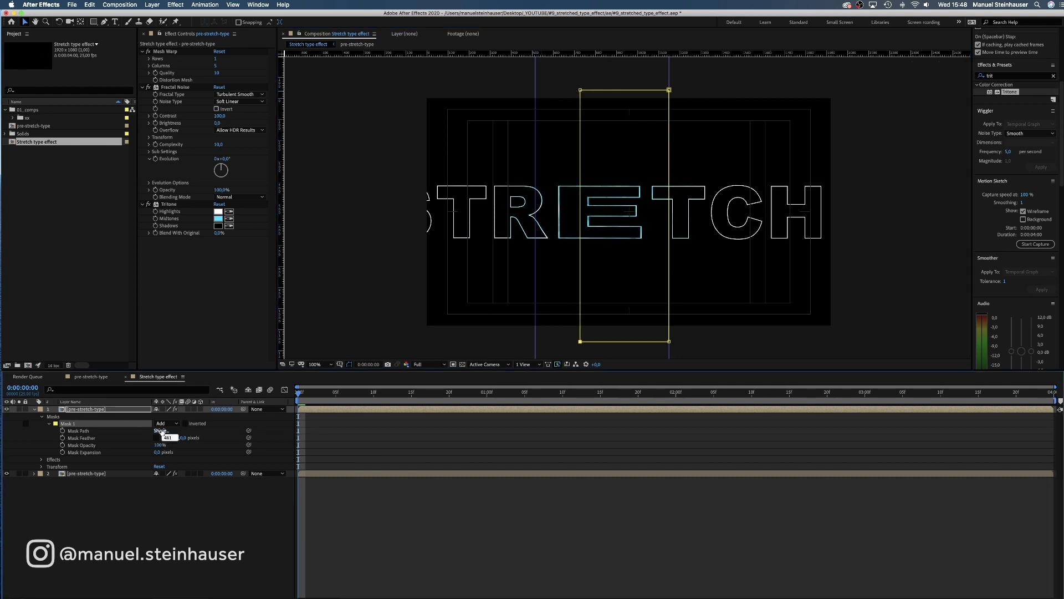
type("250")
key("Return")
left_click(288, 400)
left_click(206, 291)
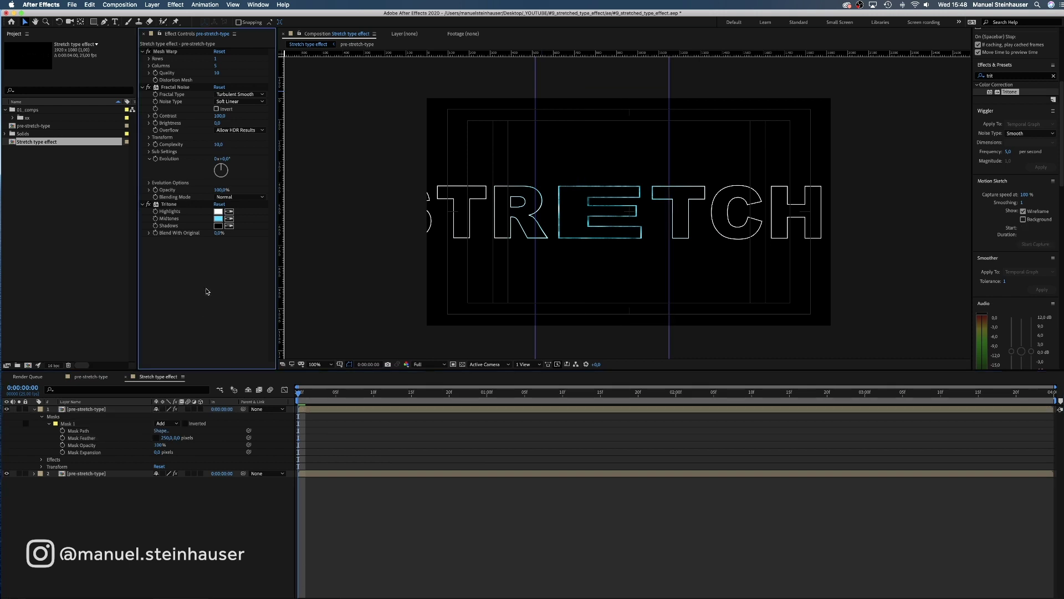
- Apply the Venetian Blinds effect to the top glitch layer
left_click(1009, 75)
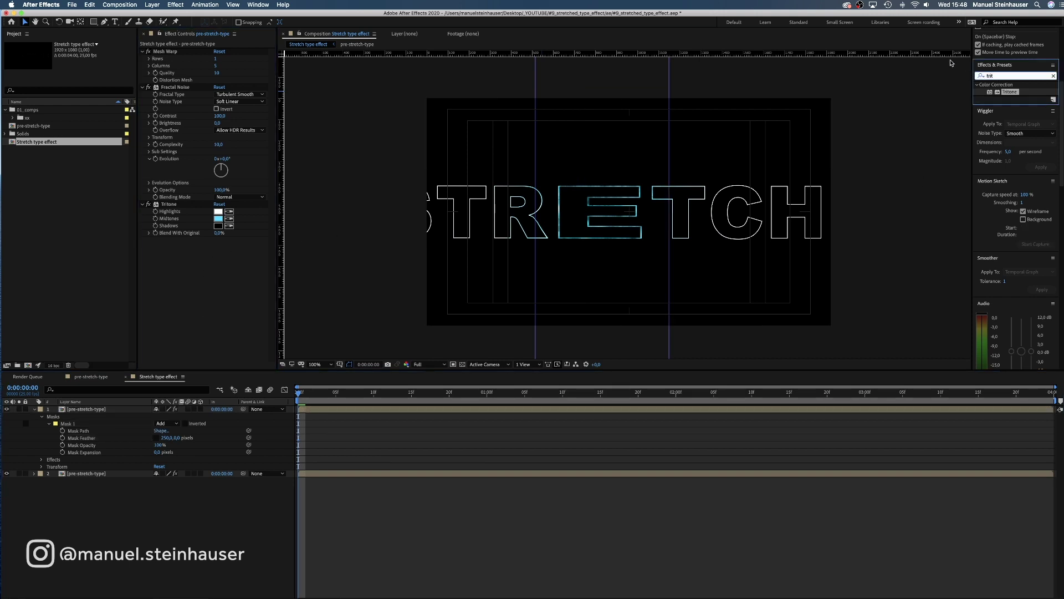
key("BackSpace")
key("BackSpace")
key("BackSpace")
key("BackSpace")
type("venetia")
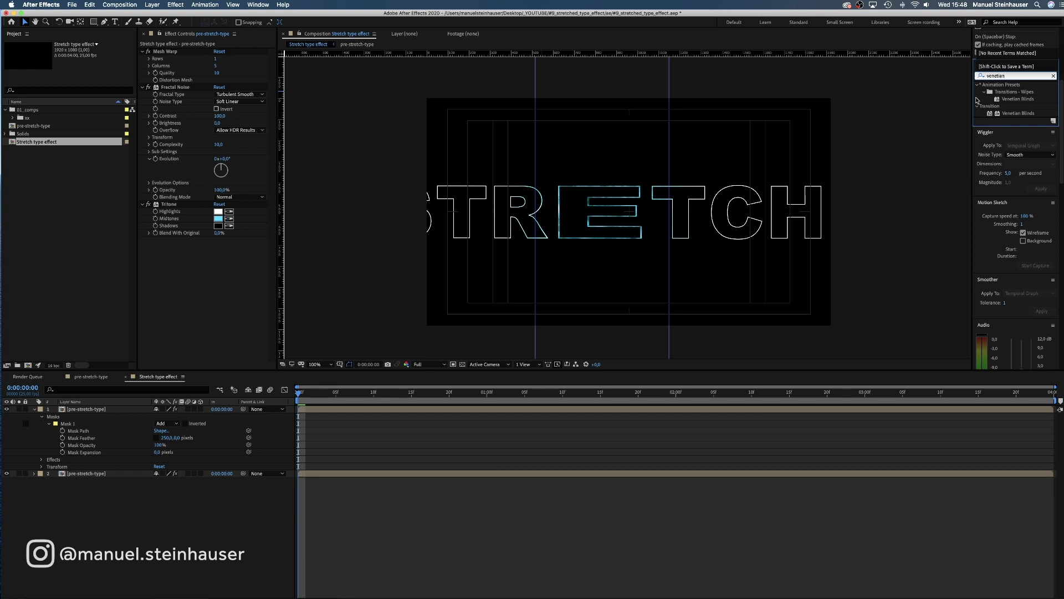
type("n")
left_click_drag(1016, 114, 196, 305)
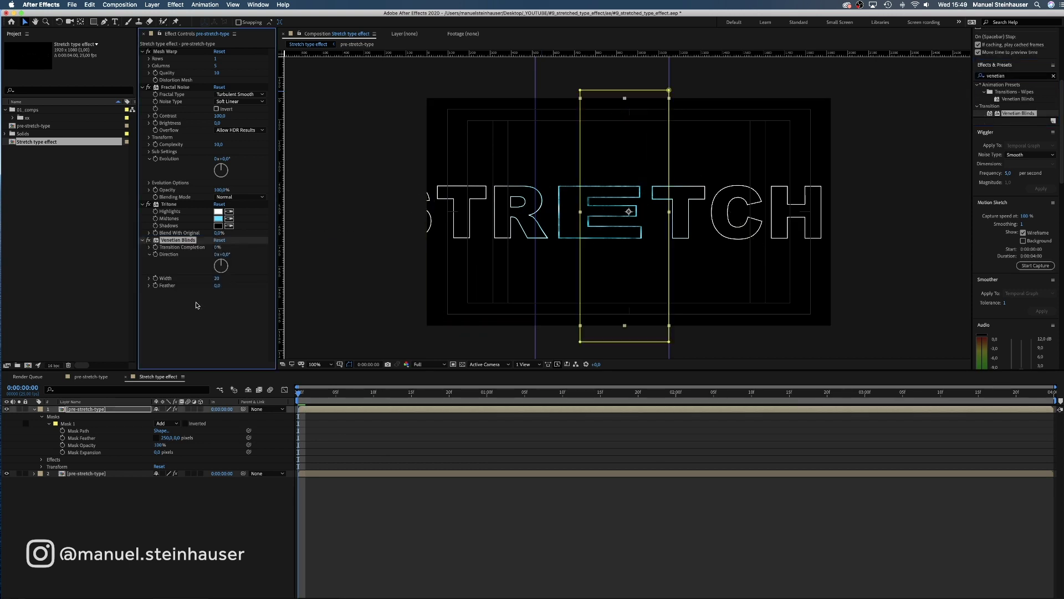
- Set the blinds to direction 90°, transition completion 30% and width 10
left_click(227, 254)
type("90")
key("Return")
left_click(218, 247)
type("30")
key("Return")
left_click(216, 278)
type("15")
key("BackSpace")
type("0")
key("Return")
left_click(1021, 76)
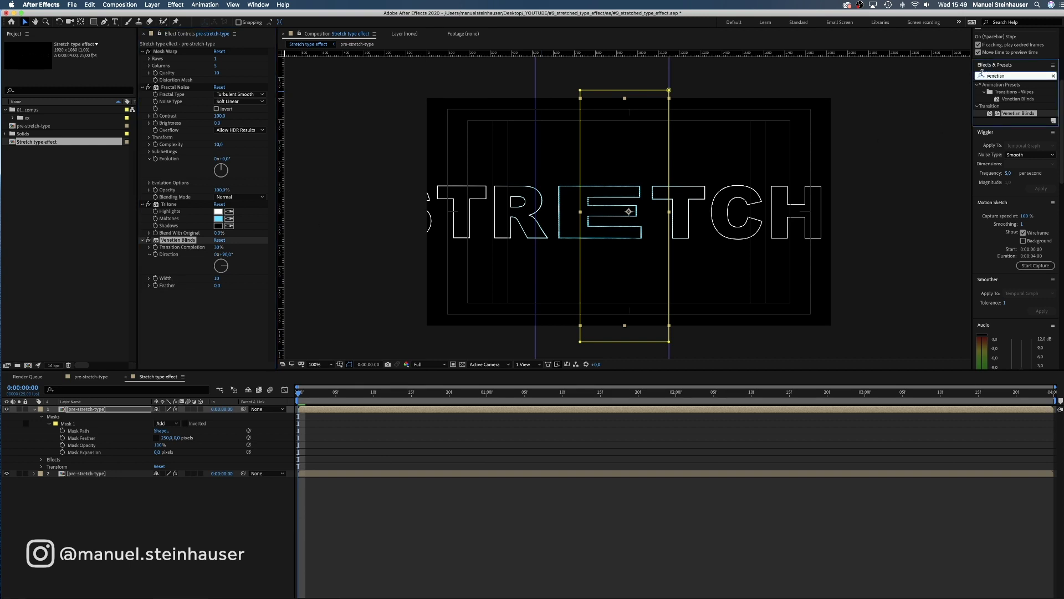
- Add Directional Blur to the strip with direction 90° and blur length 20
key("BackSpace")
type("directio")
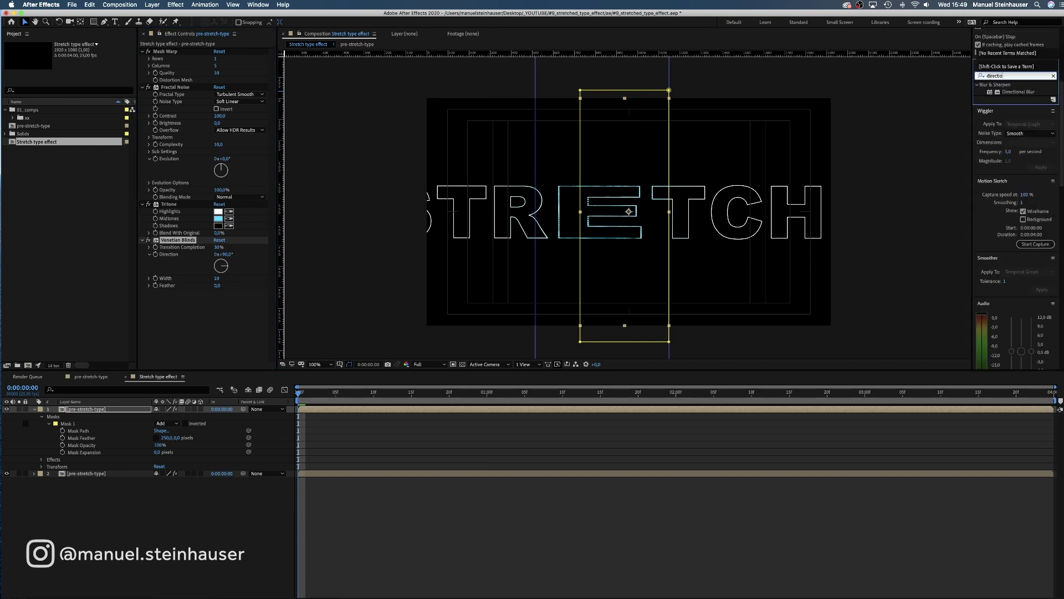
left_click_drag(1018, 91, 179, 311)
left_click(225, 300)
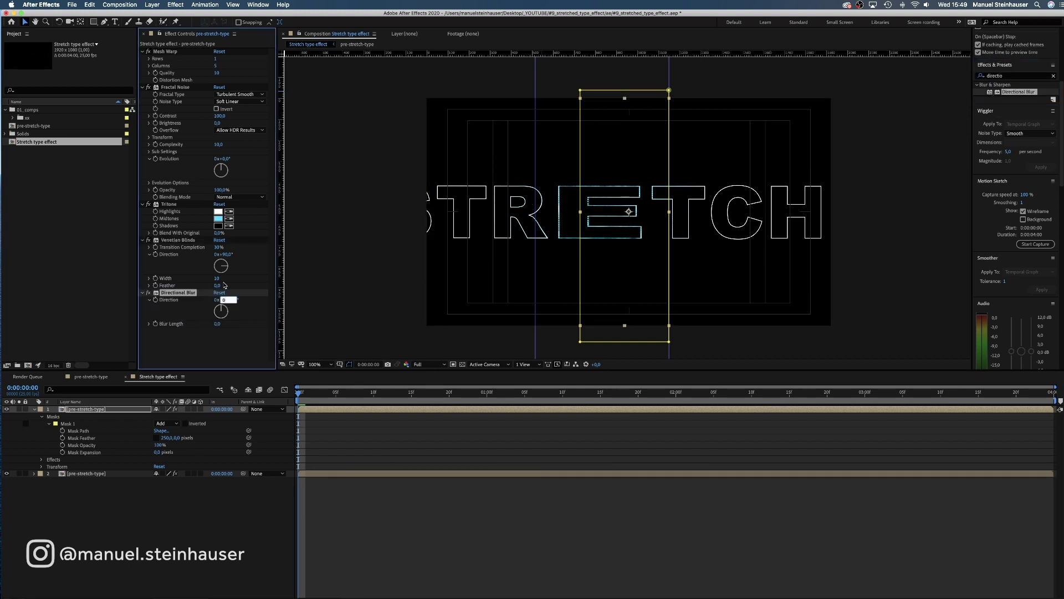
type("90")
key("Return")
left_click(217, 323)
key("Return")
- Add the Stylize Glow effect with glow intensity 2.0
left_click(1011, 75)
type("glow")
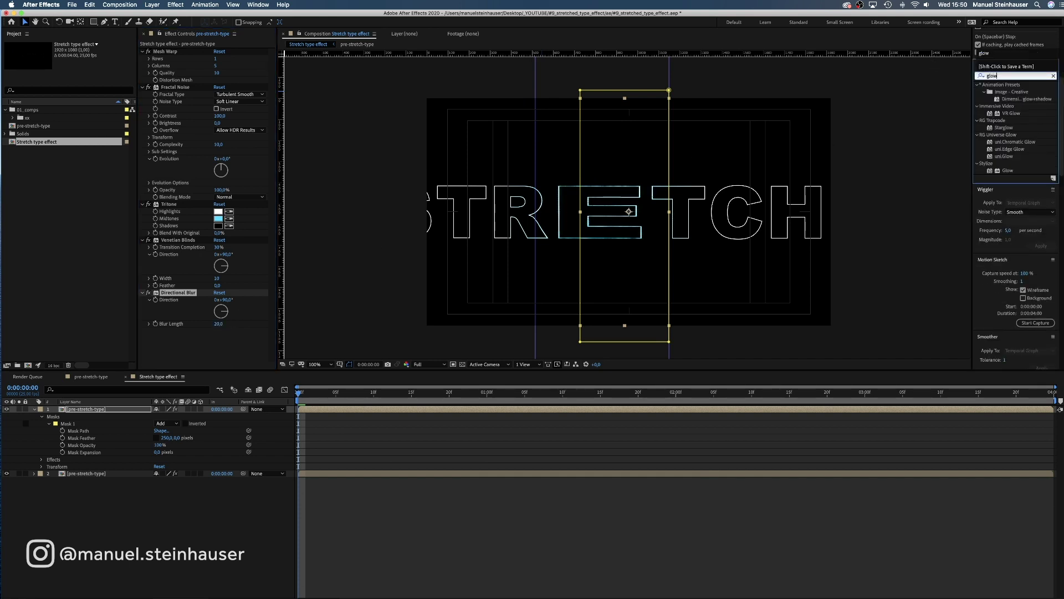
left_click(992, 172)
left_click_drag(807, 232, 220, 328)
left_click(220, 277)
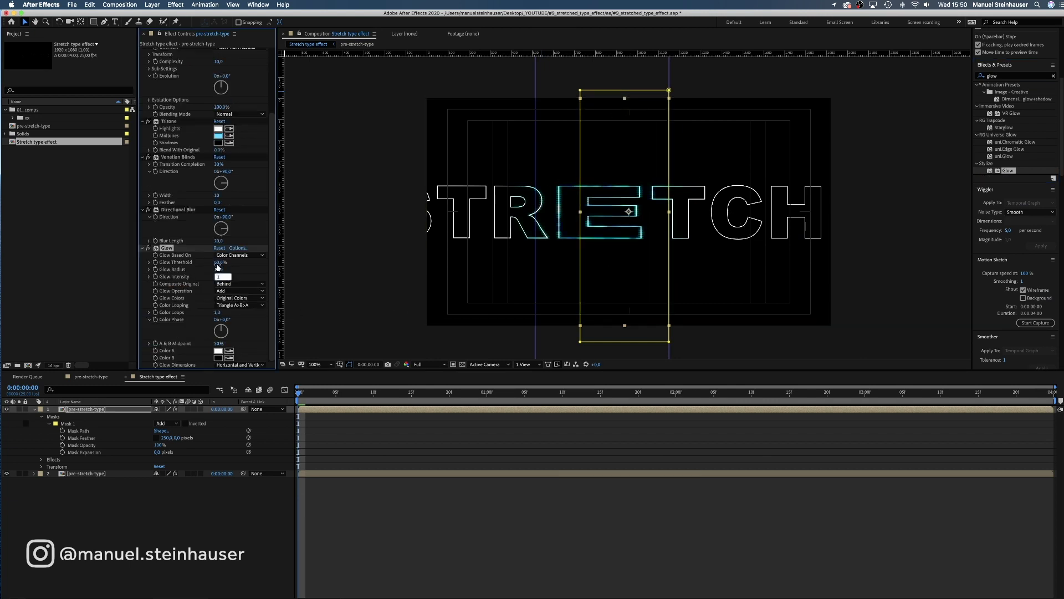
type("2")
key("Return")
left_click(1005, 77)
- Apply Echo to the glitch layer with an echo time of -0.010
type("echo")
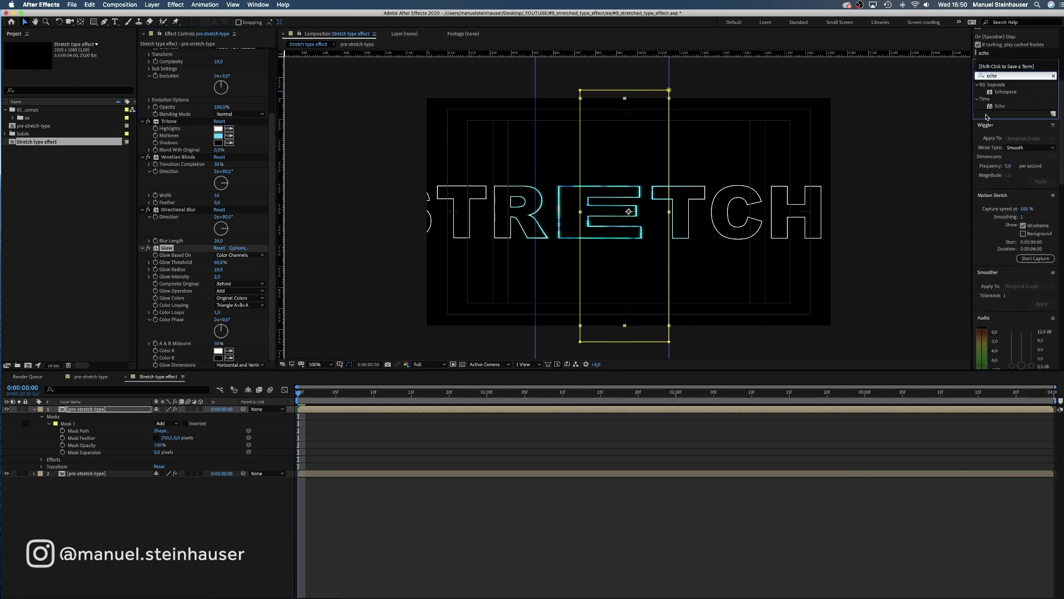
left_click_drag(995, 106, 202, 358)
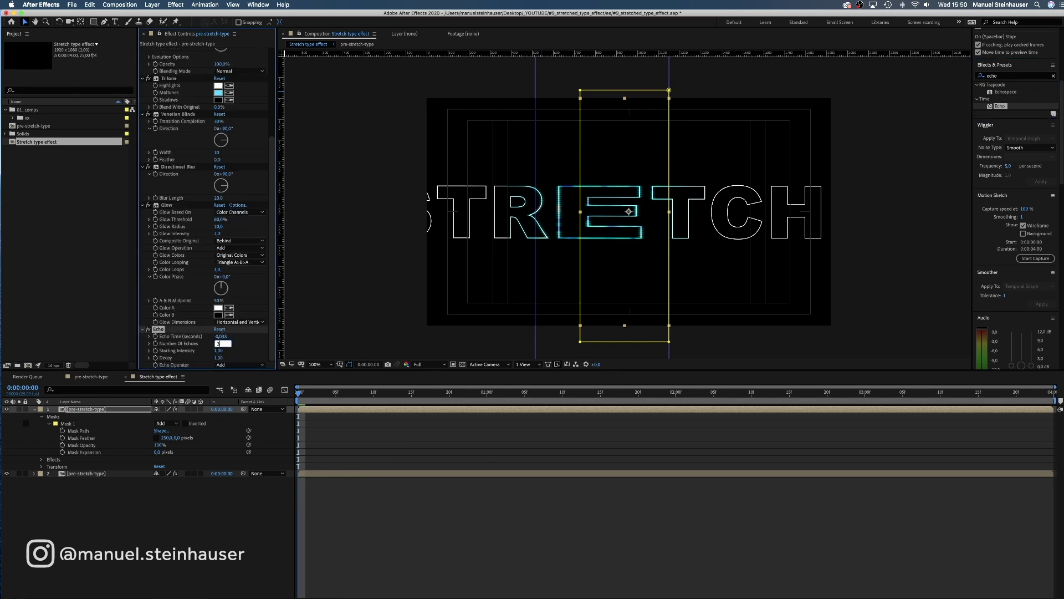
left_click(220, 337)
type("-0,01")
key("Return")
- Preview the echo trail, set echo decay to 0.50, and play it again
mouse_move(304, 394)
left_mouse_down()
mouse_move(366, 397)
mouse_move(294, 409)
left_mouse_up()
key("space")
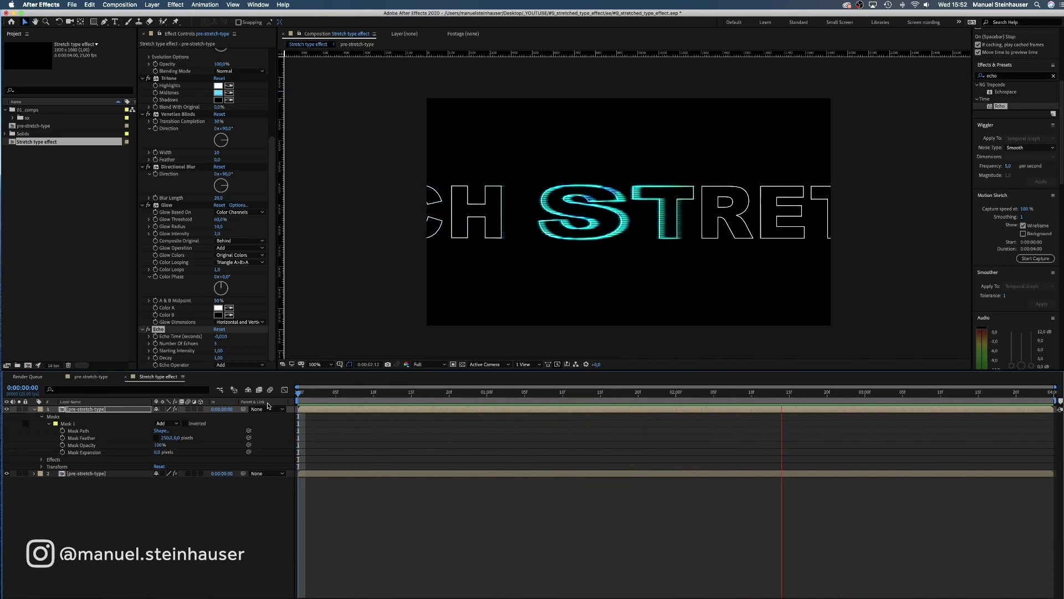
key("space")
left_click(84, 410)
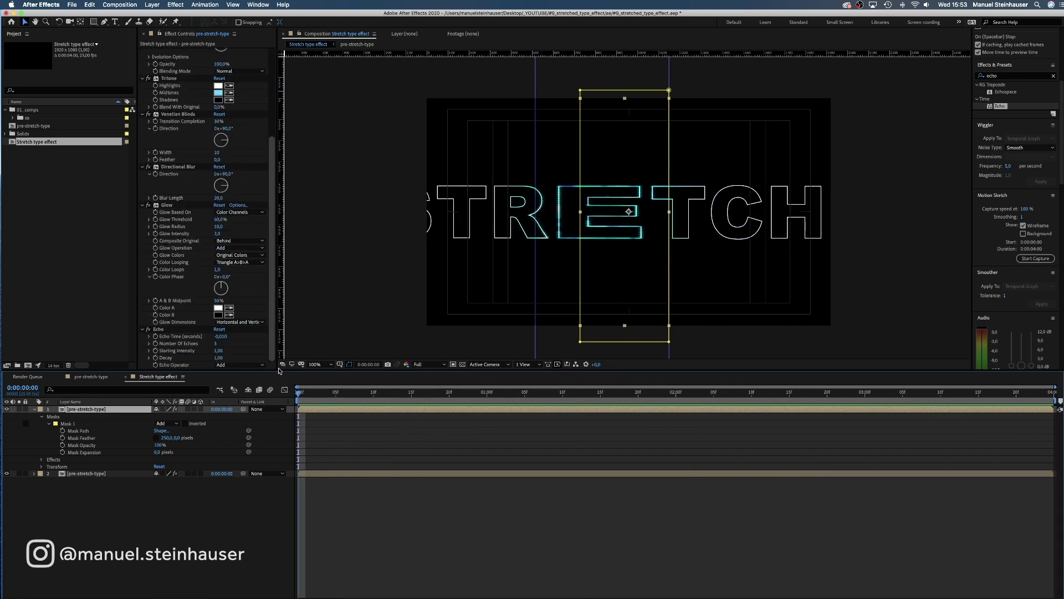
left_click(218, 357)
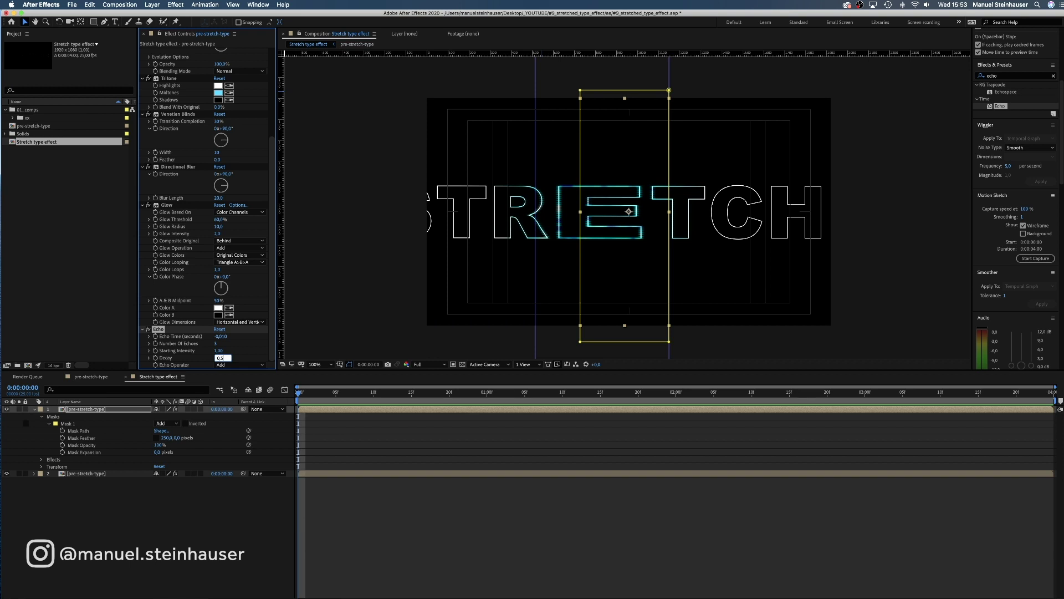
key("Return")
key("space")
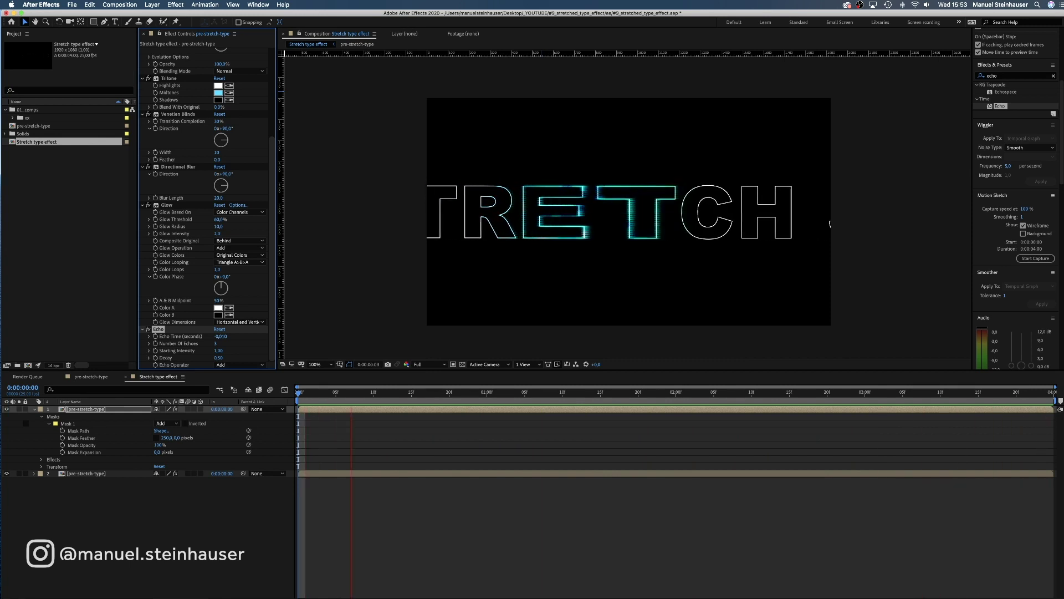
- Duplicate the glitch layer and switch the copy's fractal noise to Turbulent Sharp
key("space")
left_click(92, 409)
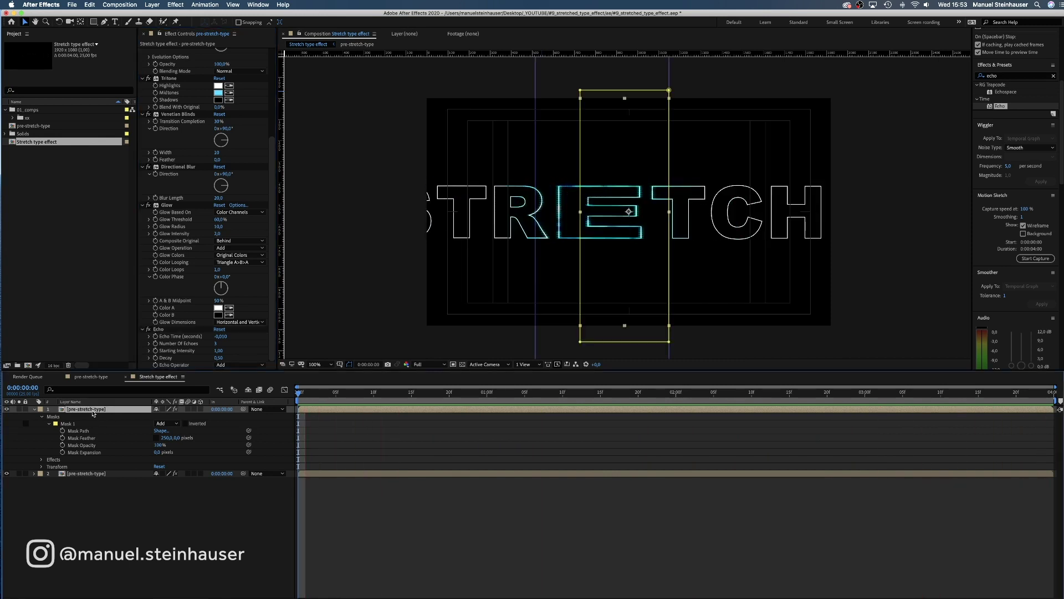
key("super+d")
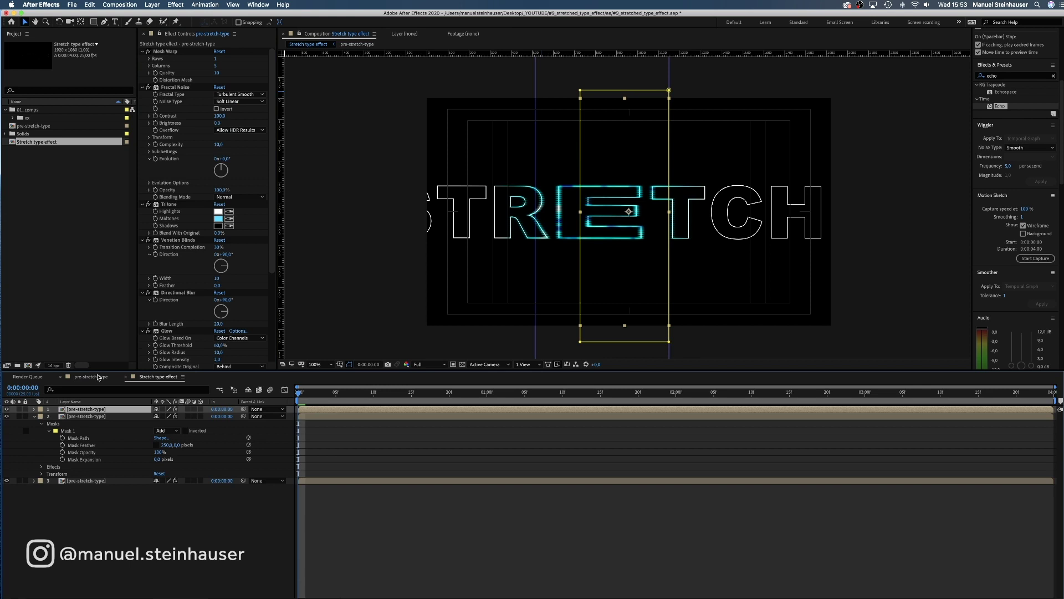
left_click(249, 94)
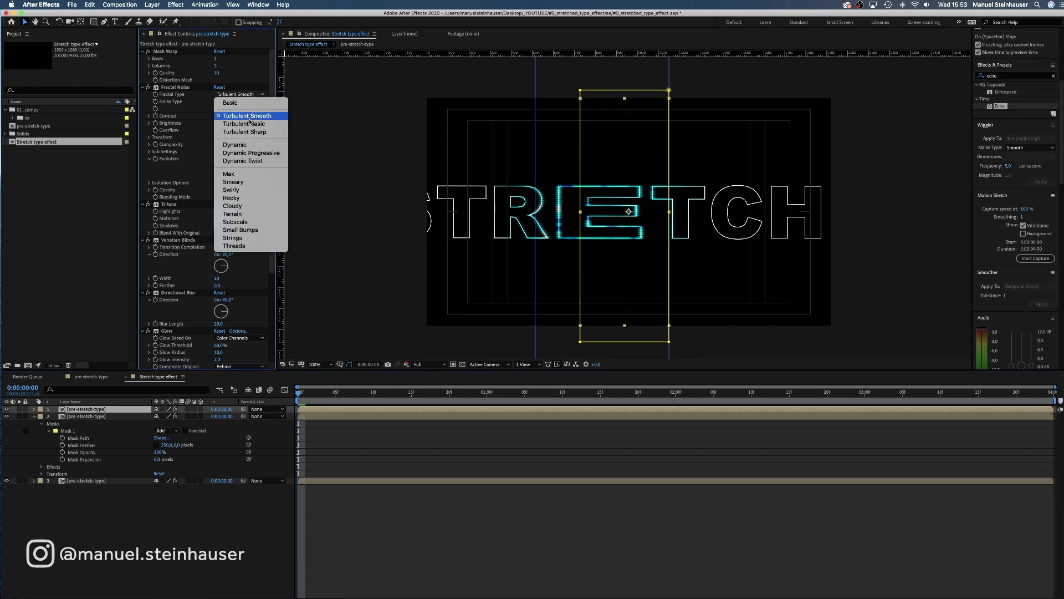
left_click(250, 132)
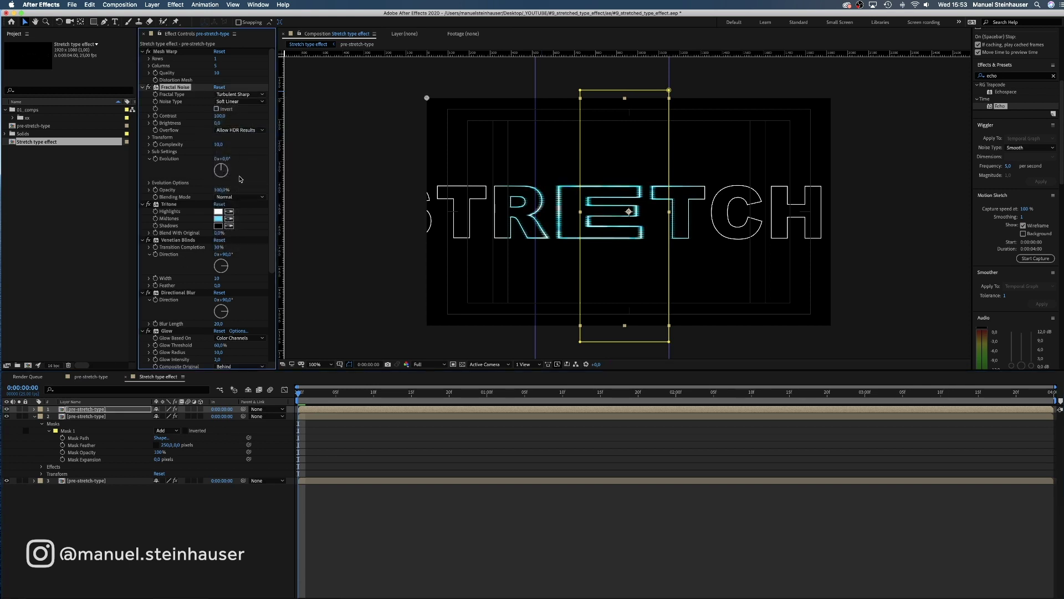
- Recolour the copy's Tritone with orange highlights and green midtones, then preview it
left_click(219, 212)
left_click_drag(799, 286, 747, 312)
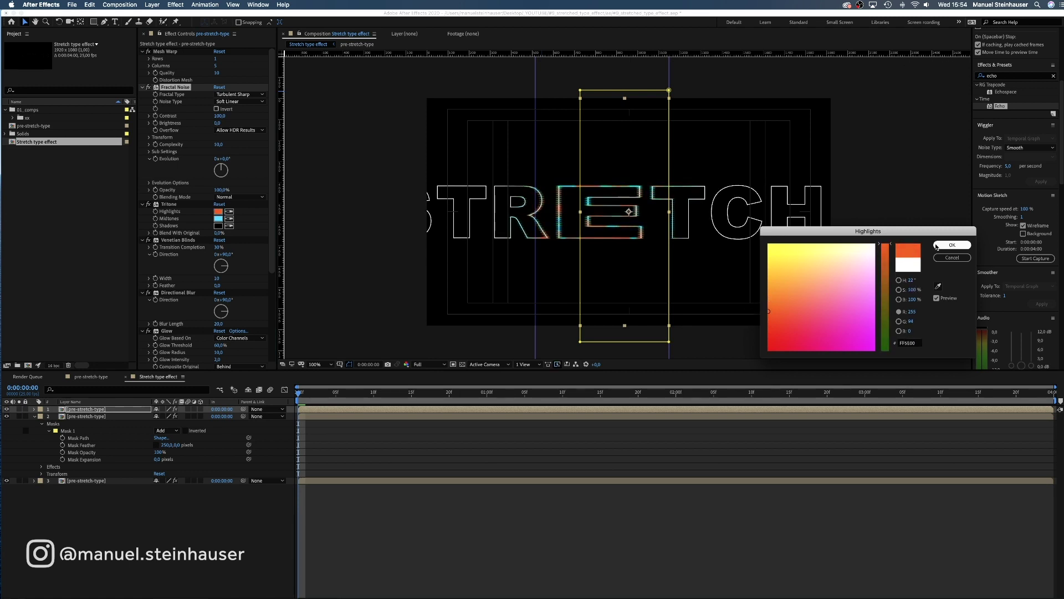
left_click(937, 245)
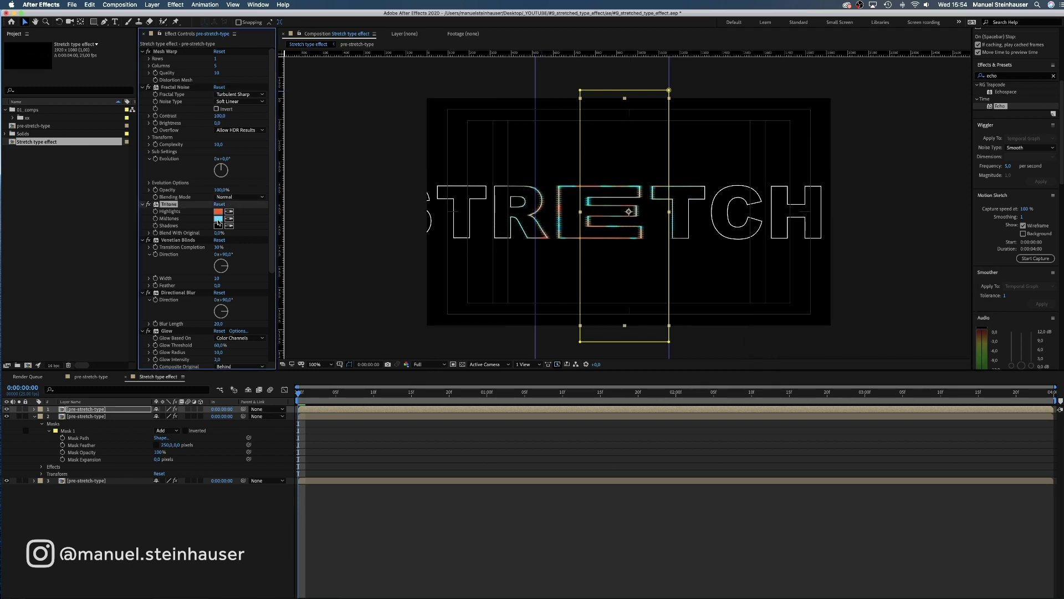
left_click(218, 219)
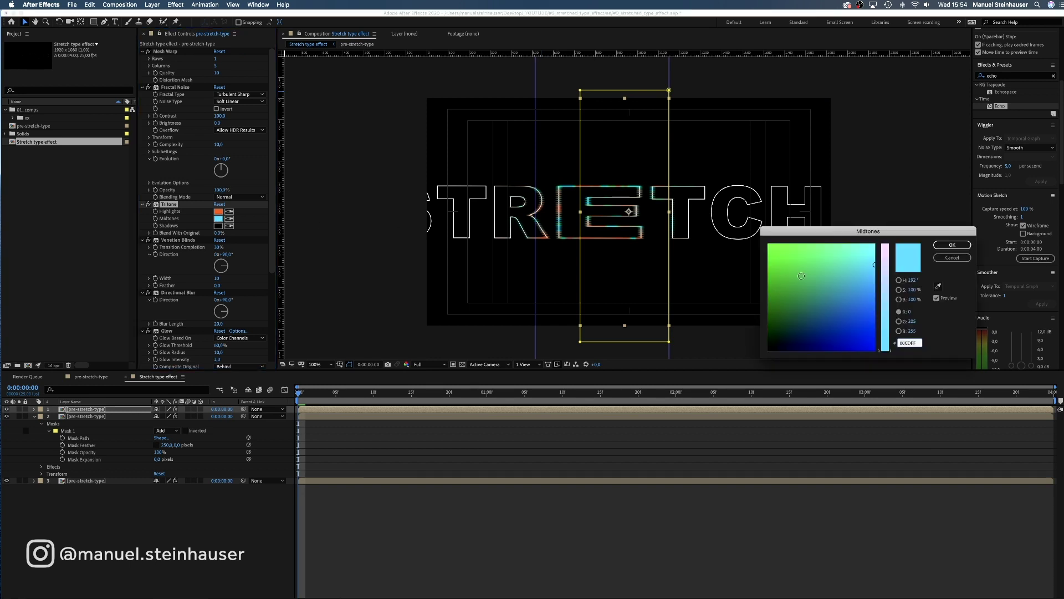
mouse_move(858, 252)
left_mouse_down()
mouse_move(829, 246)
mouse_move(833, 231)
left_mouse_up()
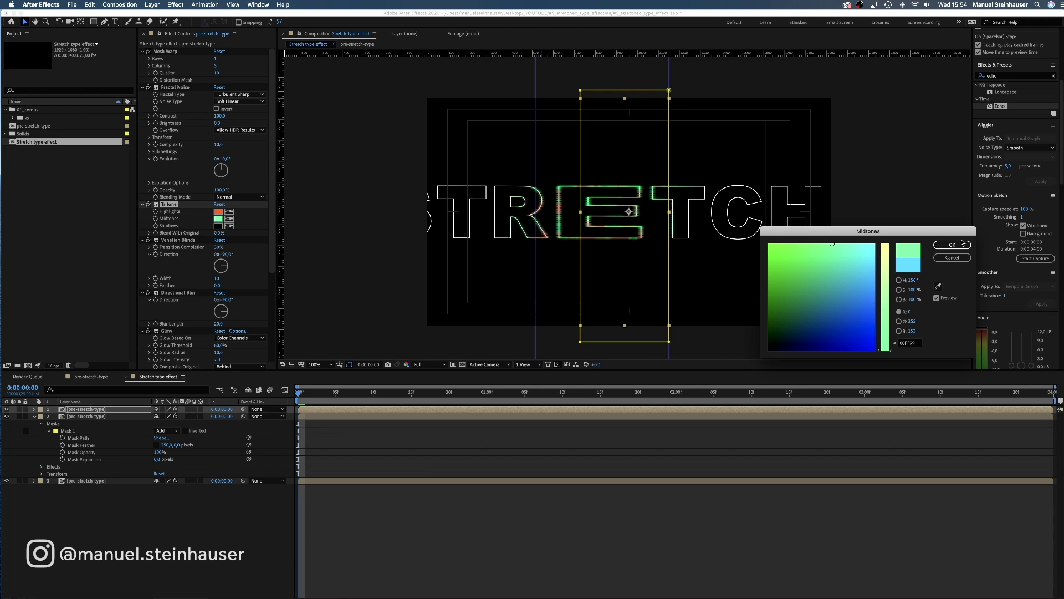
left_click(952, 244)
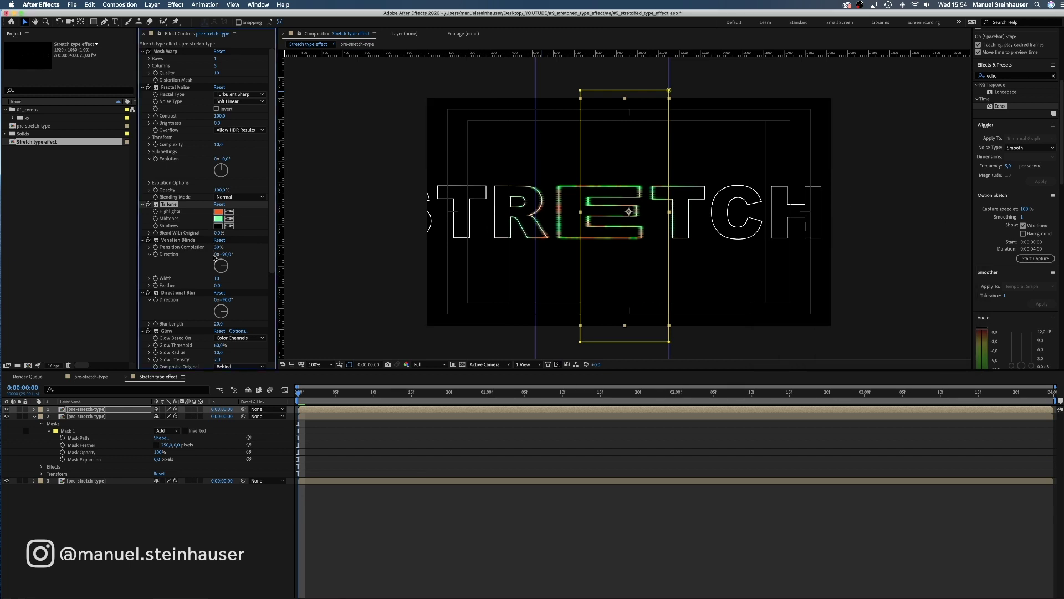
key("super+shift+h")
key("super+shift+h")
key("space")
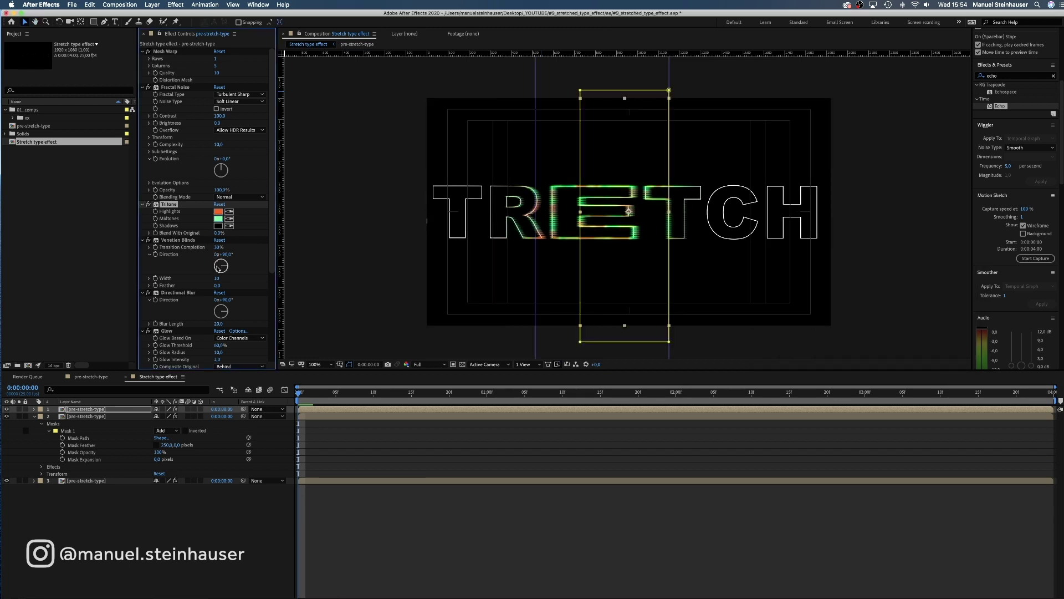